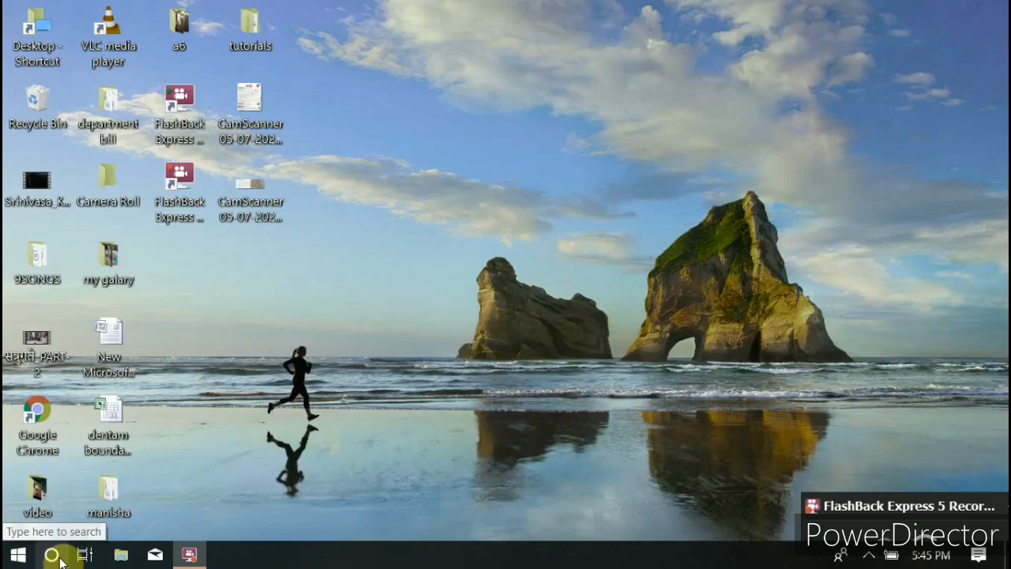
Find and launch Microsoft Office Excel 2007, and maximize its window.
{"action": "left_click", "coordinate": [52, 554]}
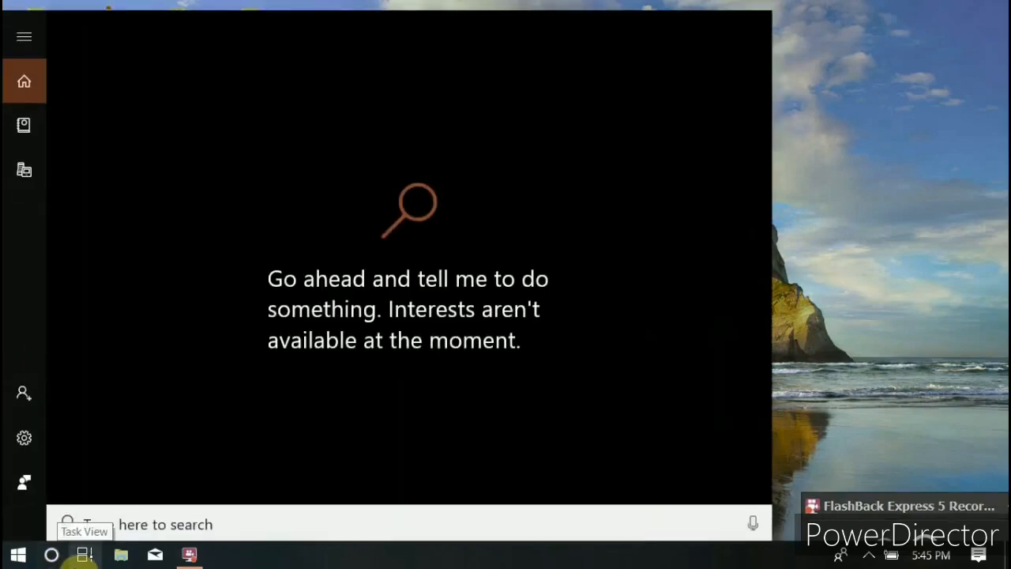
{"action": "type", "text": "excel"}
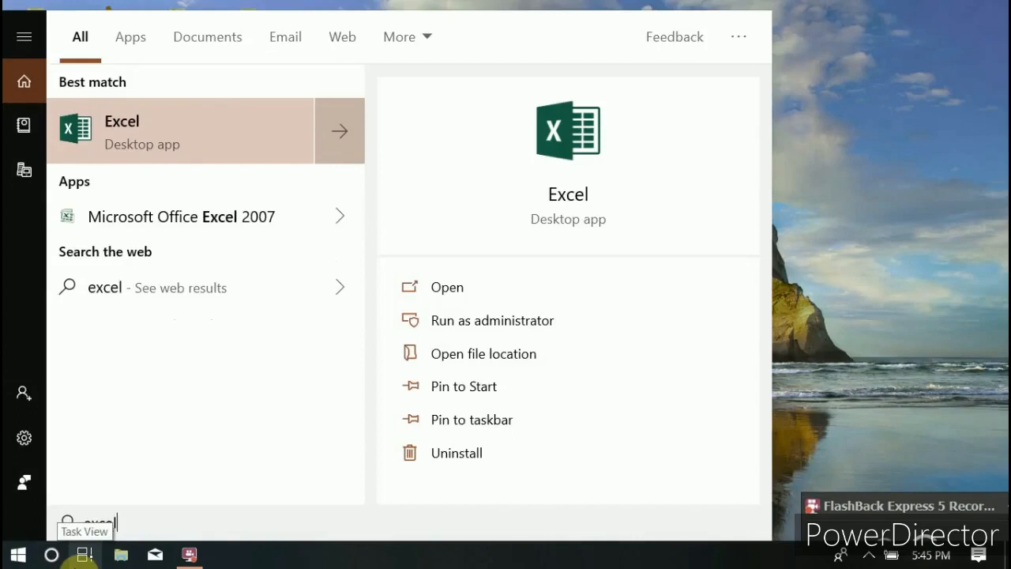
{"action": "left_click", "coordinate": [134, 225]}
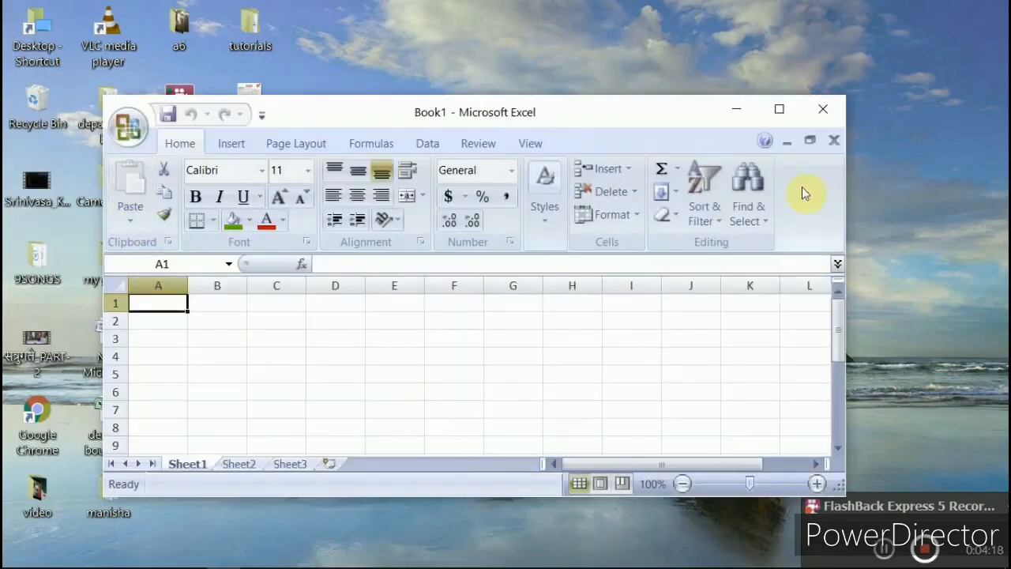
{"action": "left_click", "coordinate": [779, 110]}
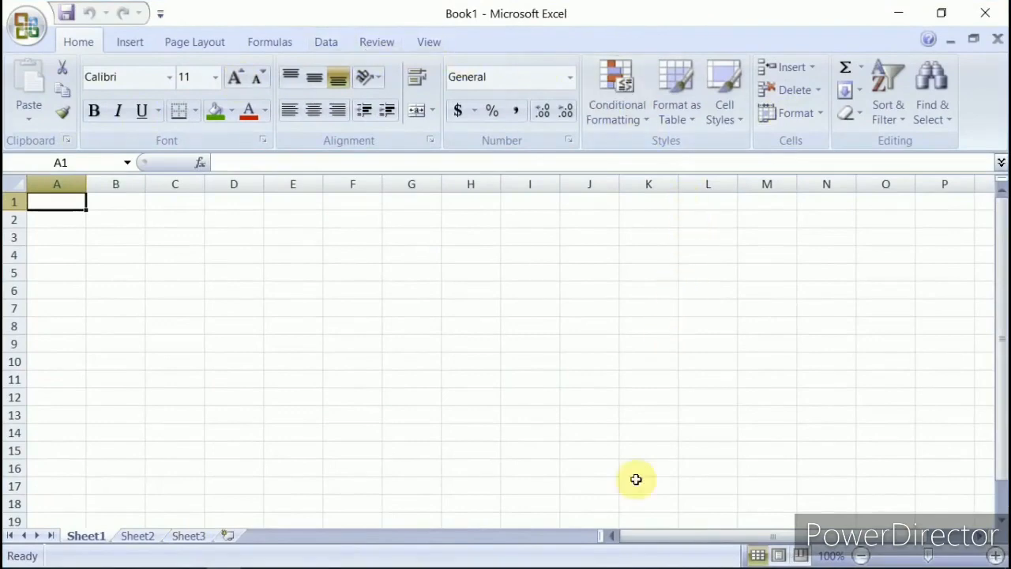
{"action": "mouse_move", "coordinate": [954, 562]}
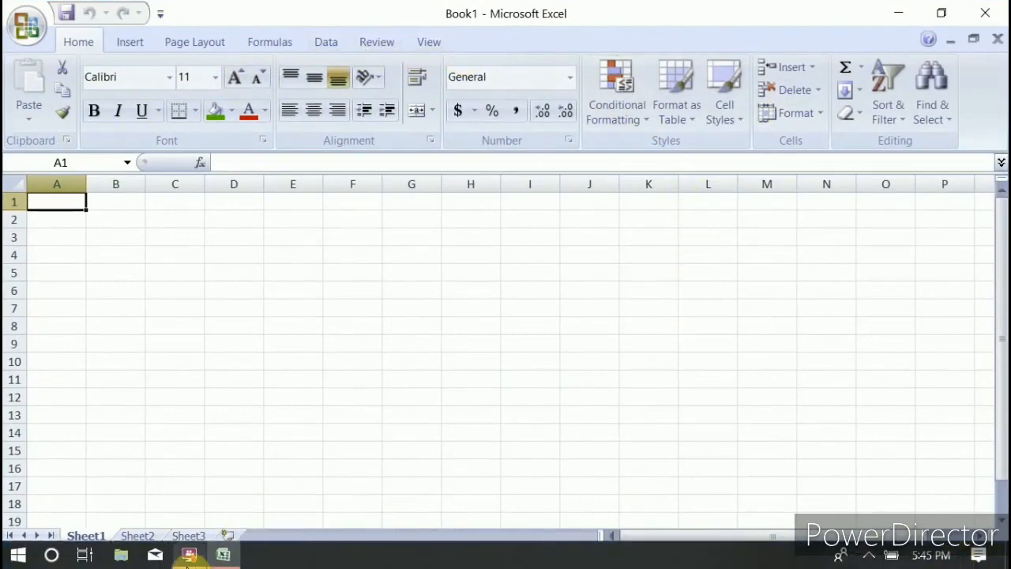
{"action": "mouse_move", "coordinate": [188, 565]}
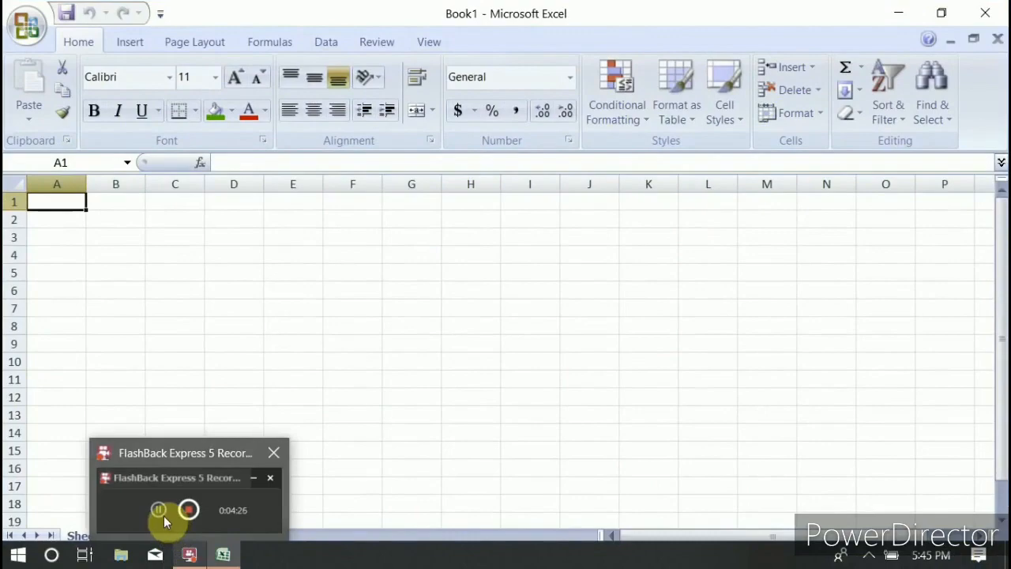
{"action": "mouse_move", "coordinate": [159, 509]}
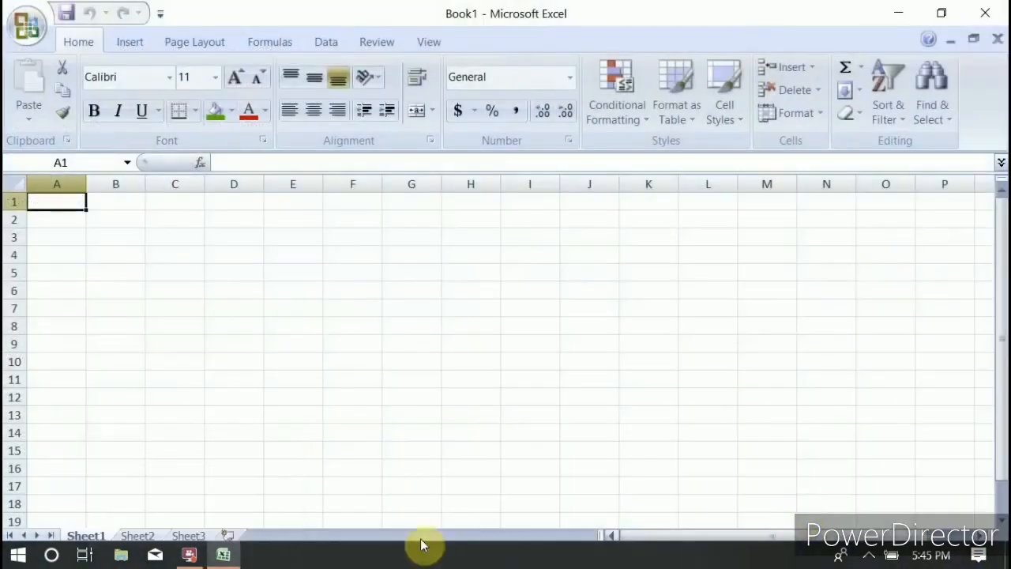
{"action": "left_click", "coordinate": [187, 557]}
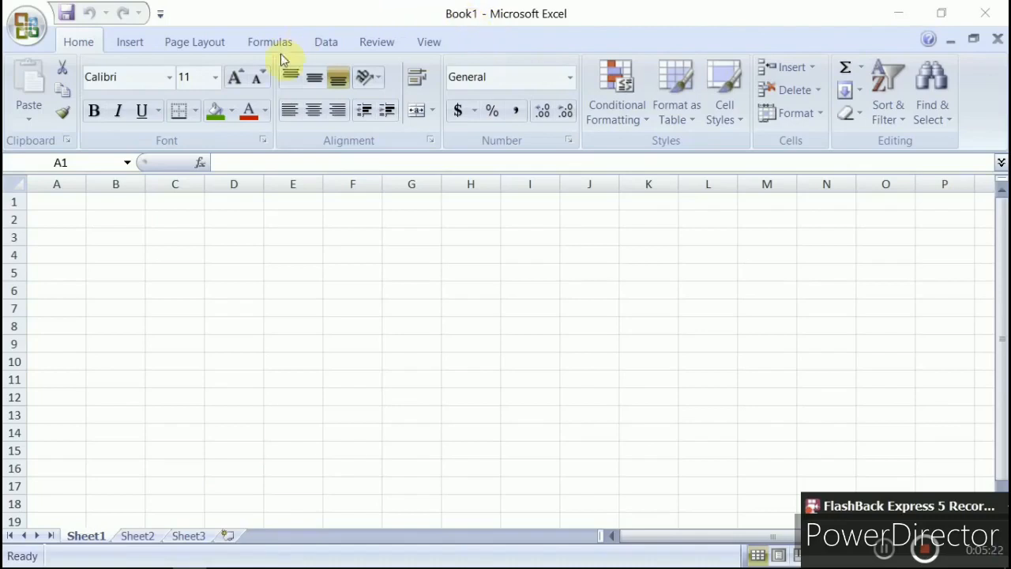
{"action": "mouse_move", "coordinate": [65, 561]}
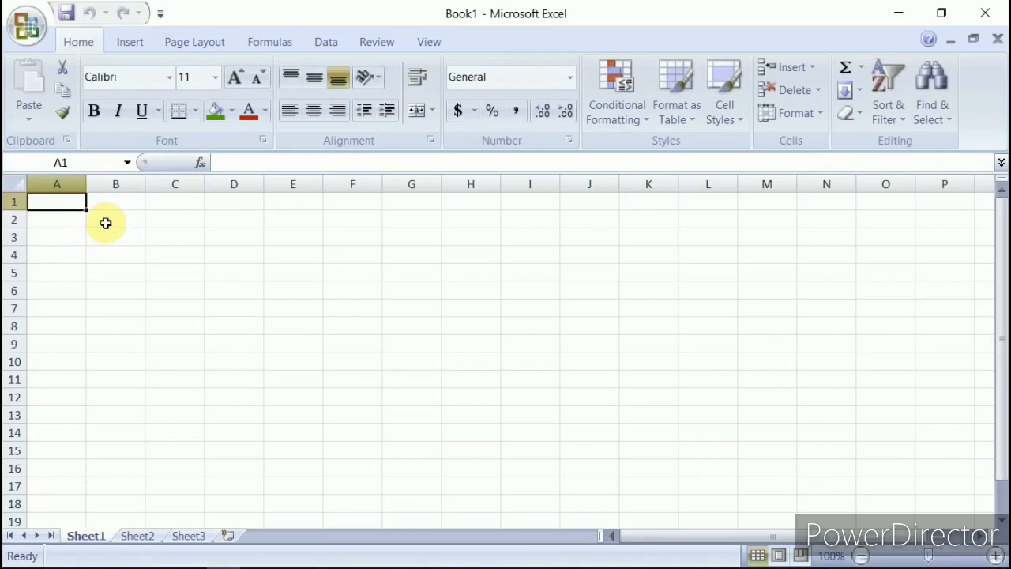
{"action": "left_click", "coordinate": [305, 256]}
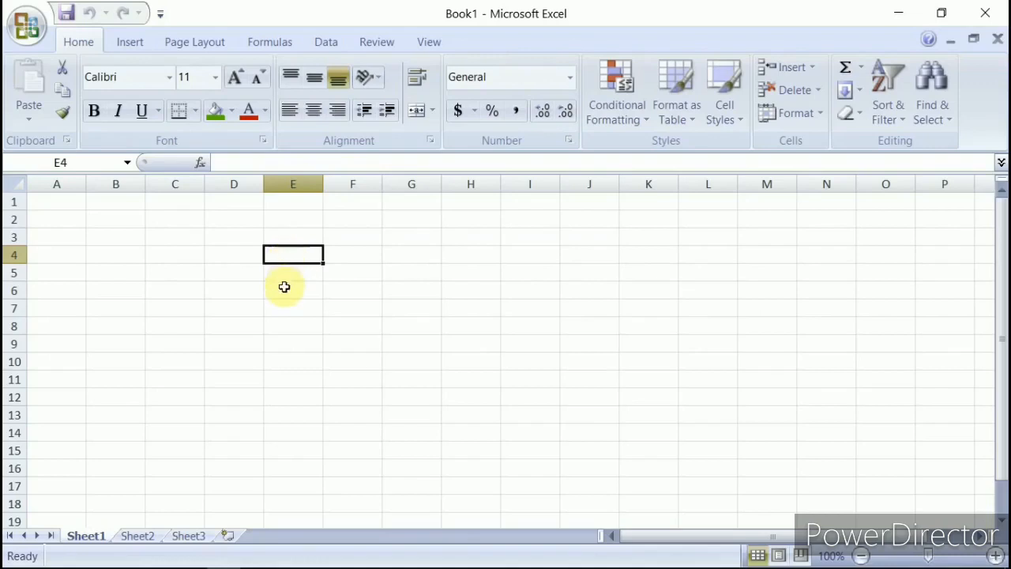
{"action": "left_click", "coordinate": [77, 222]}
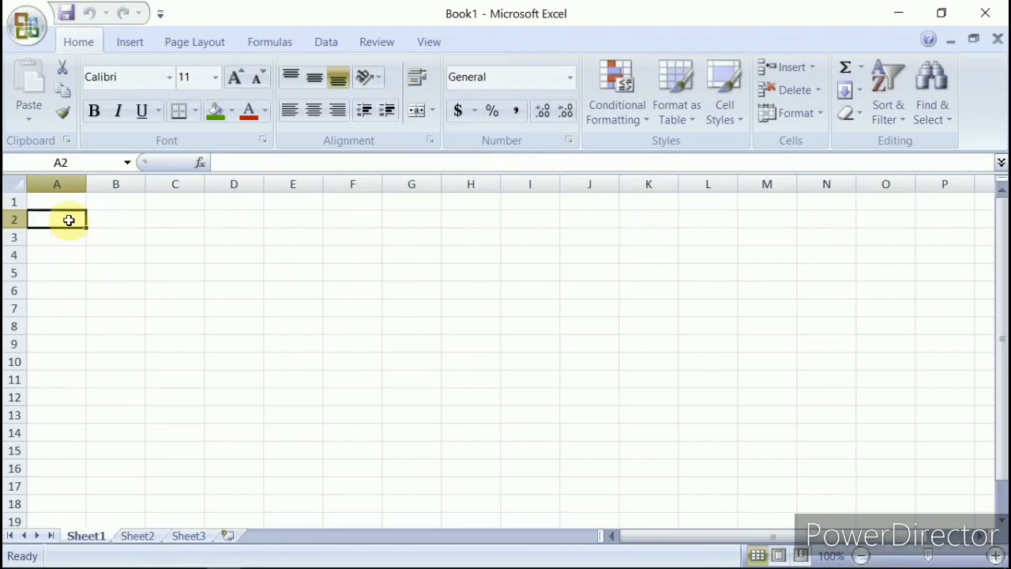
{"action": "left_click_drag", "start_coordinate": [70, 221], "coordinate": [334, 262]}
{"action": "mouse_move", "coordinate": [190, 561]}
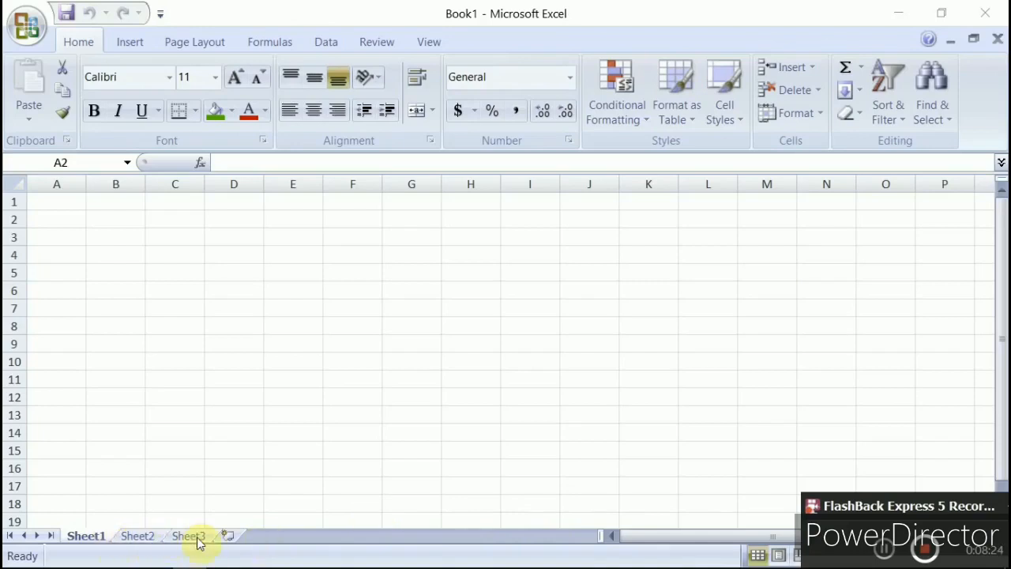
{"action": "mouse_move", "coordinate": [111, 565]}
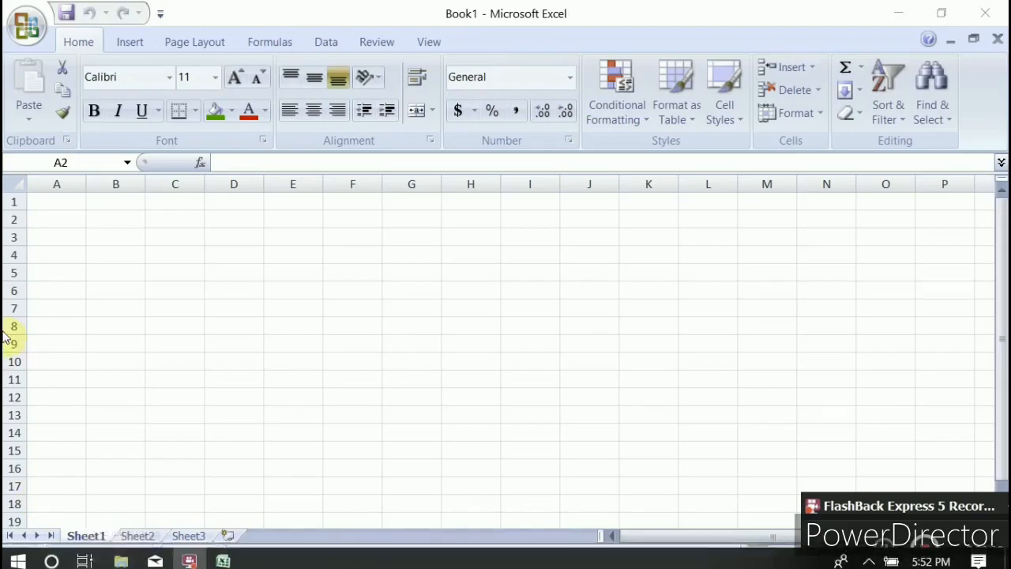
Enter the title WEEKLY EXPENCES in cell A1.
{"action": "left_click", "coordinate": [50, 200]}
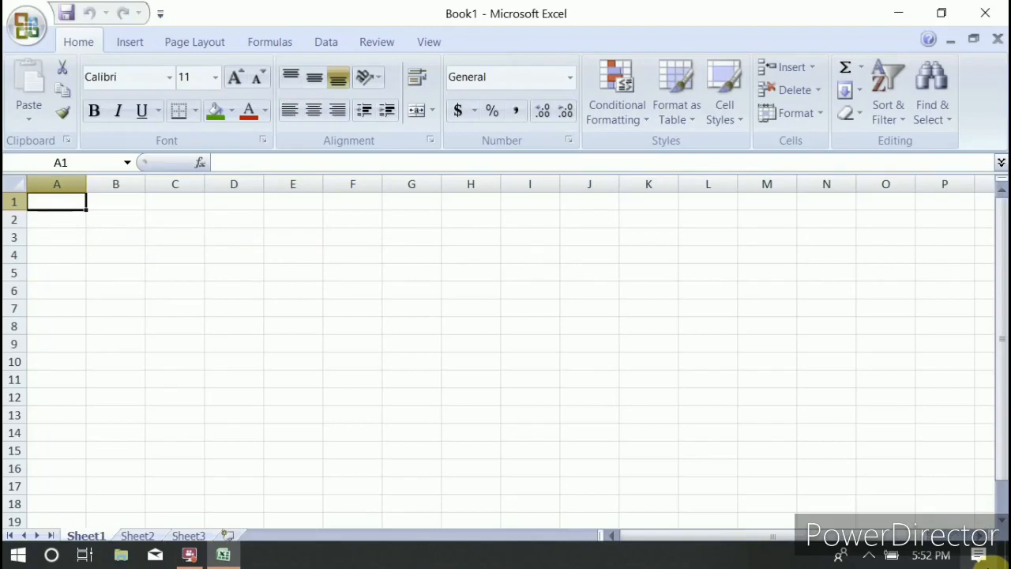
{"action": "type", "text": "WEE"}
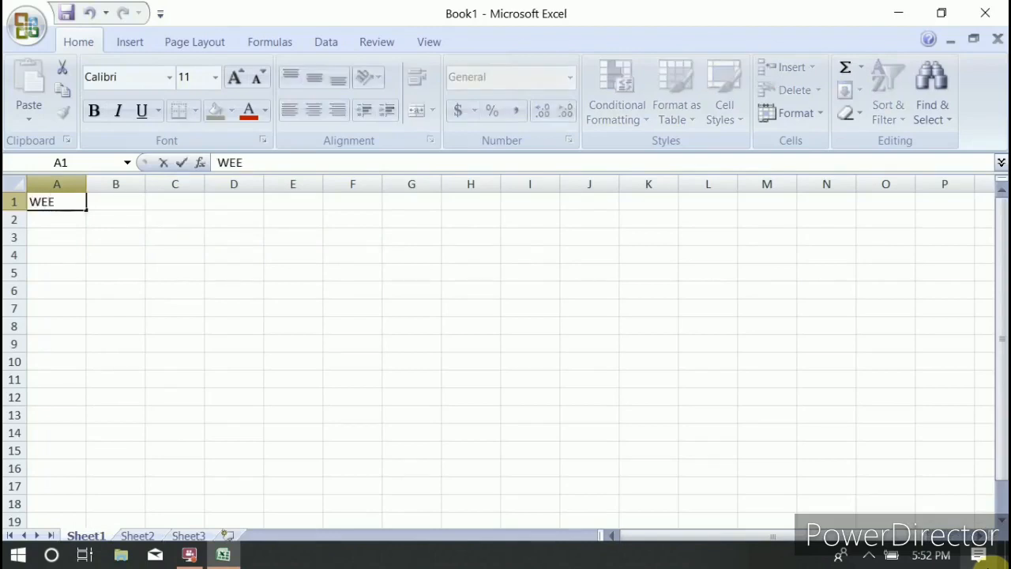
{"action": "type", "text": "KLY EXPE"}
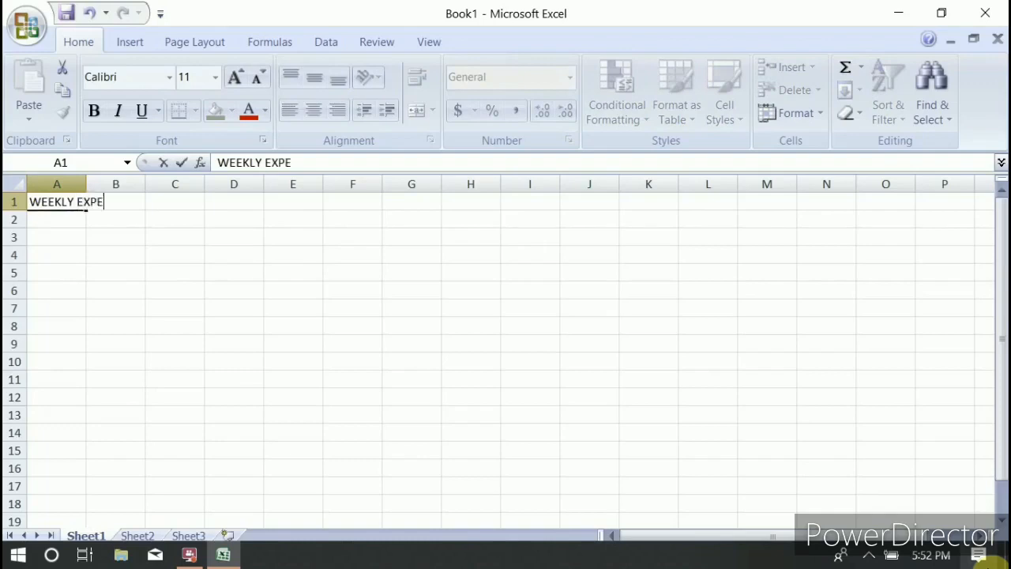
{"action": "type", "text": "NCES"}
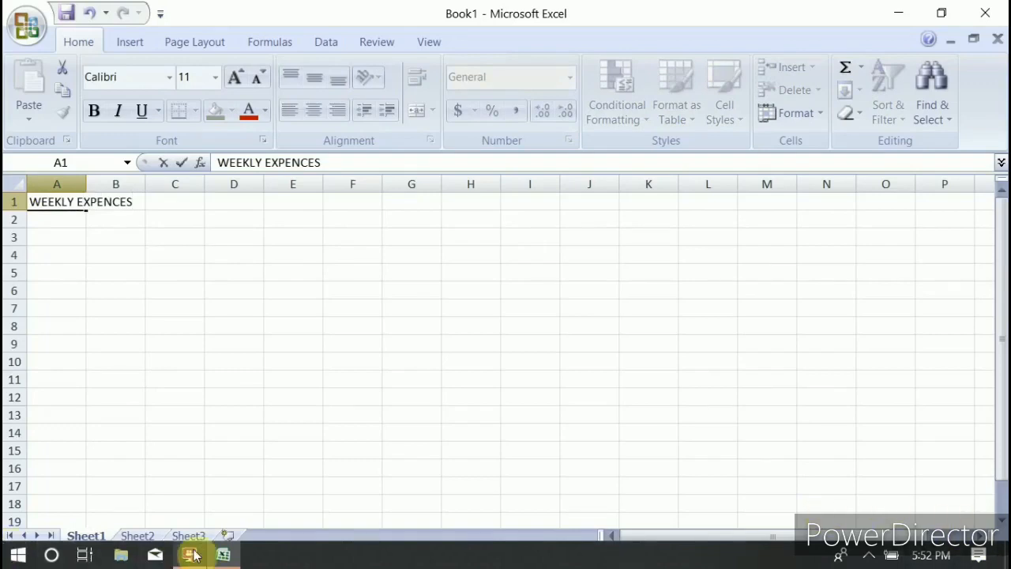
{"action": "mouse_move", "coordinate": [193, 555]}
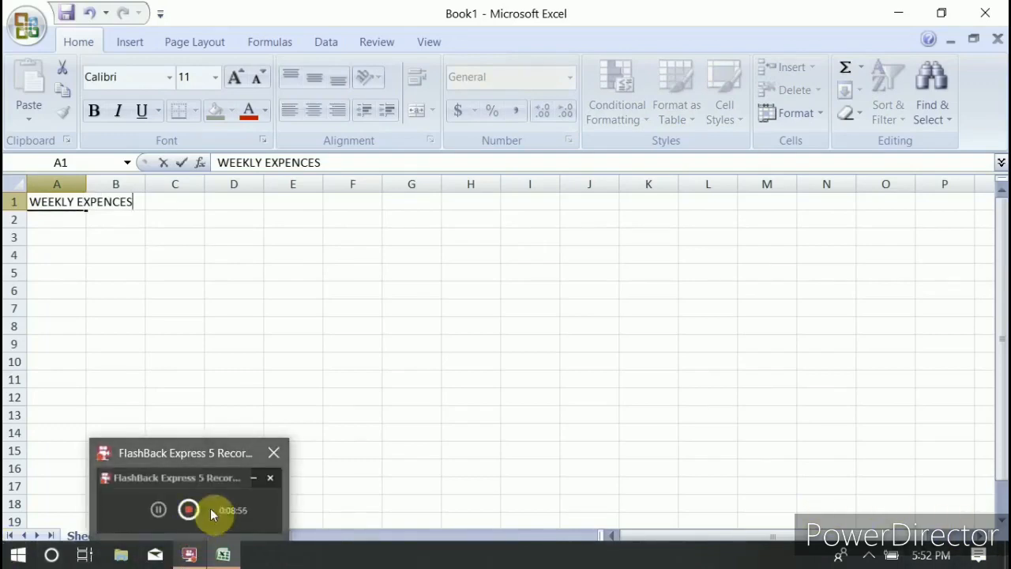
{"action": "left_click", "coordinate": [190, 553]}
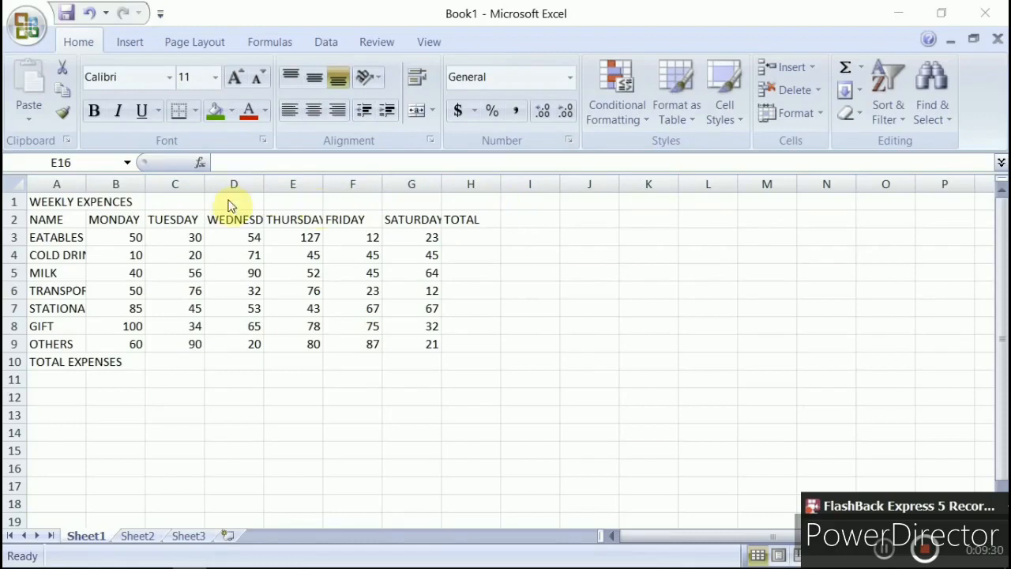
Merge and center the WEEKLY EXPENCES title across cells A1 to H1.
{"action": "left_click", "coordinate": [55, 201]}
{"action": "left_click_drag", "start_coordinate": [58, 202], "coordinate": [455, 203]}
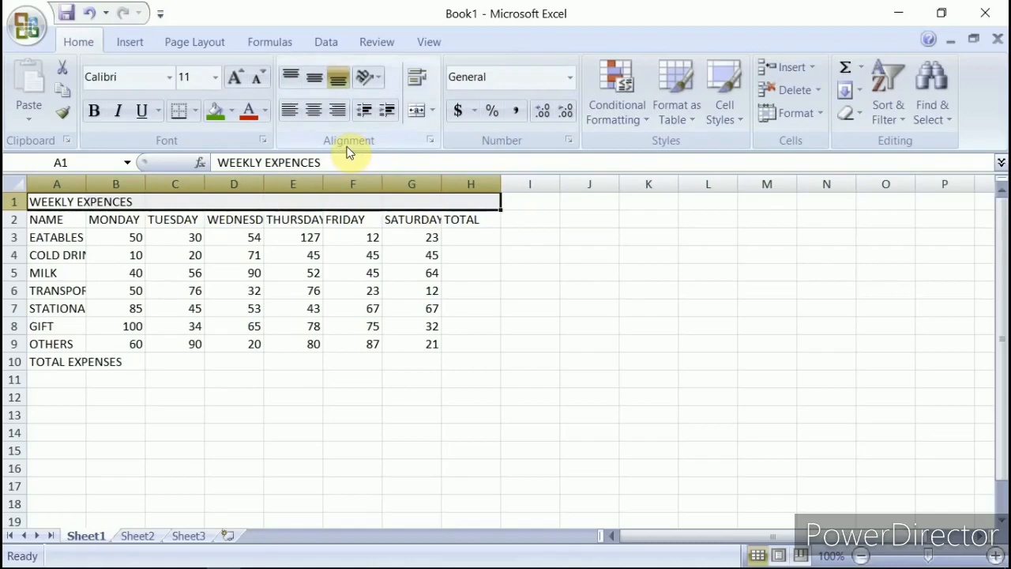
{"action": "left_click", "coordinate": [418, 112]}
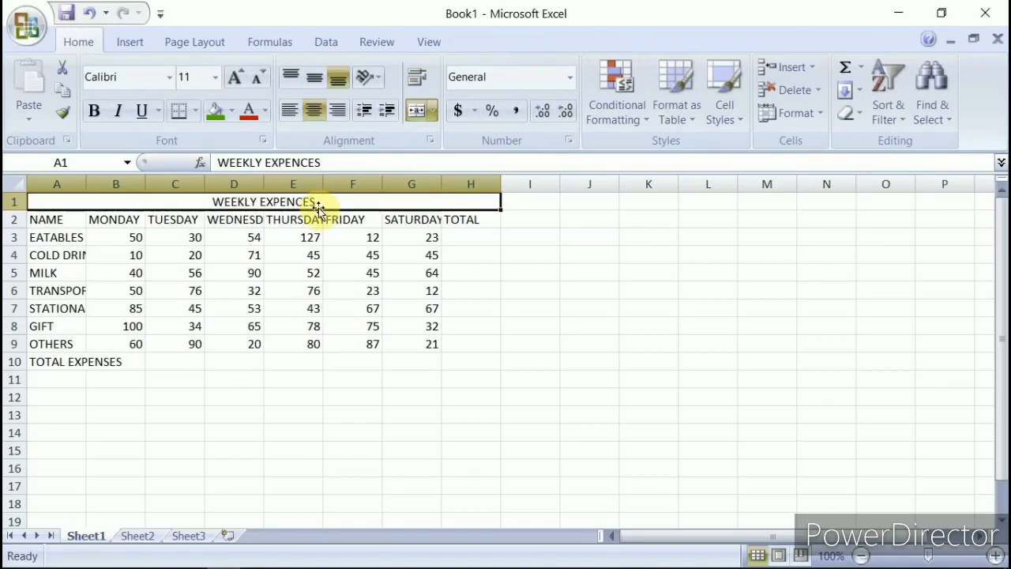
Format the merged WEEKLY EXPENCES title with the standard green font color and font size 16.
{"action": "left_click", "coordinate": [265, 111]}
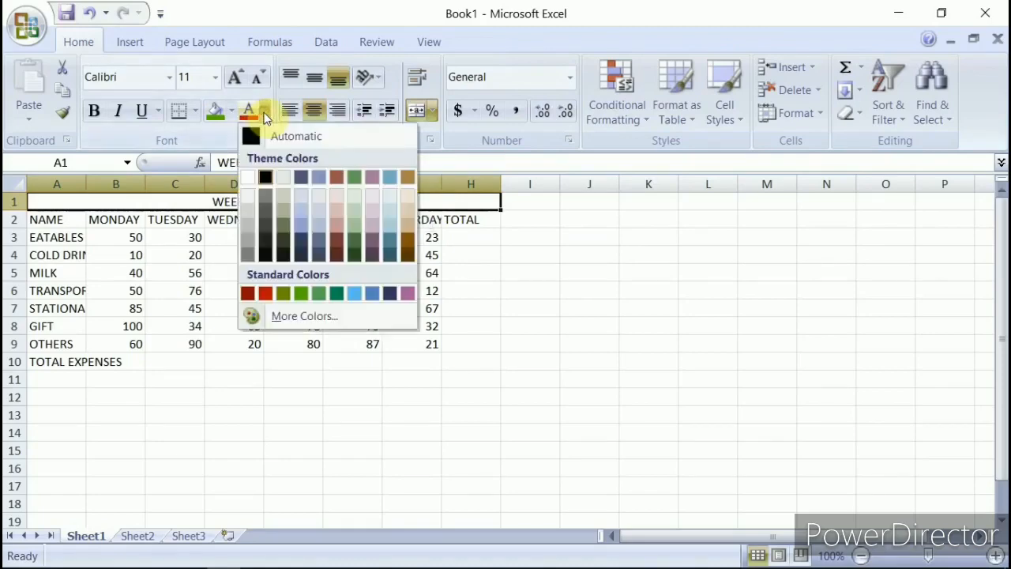
{"action": "left_click", "coordinate": [305, 294]}
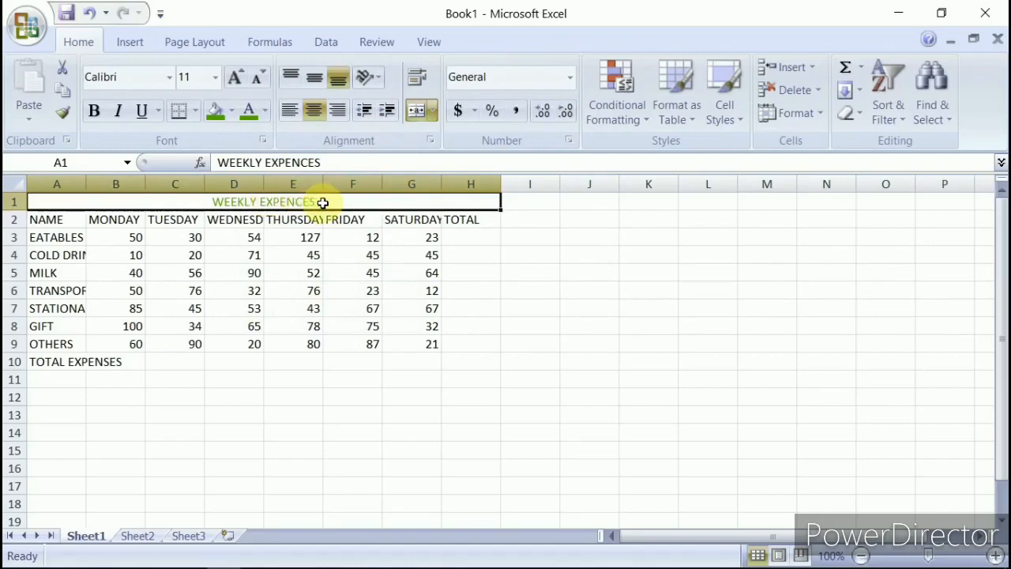
{"action": "left_click", "coordinate": [216, 79]}
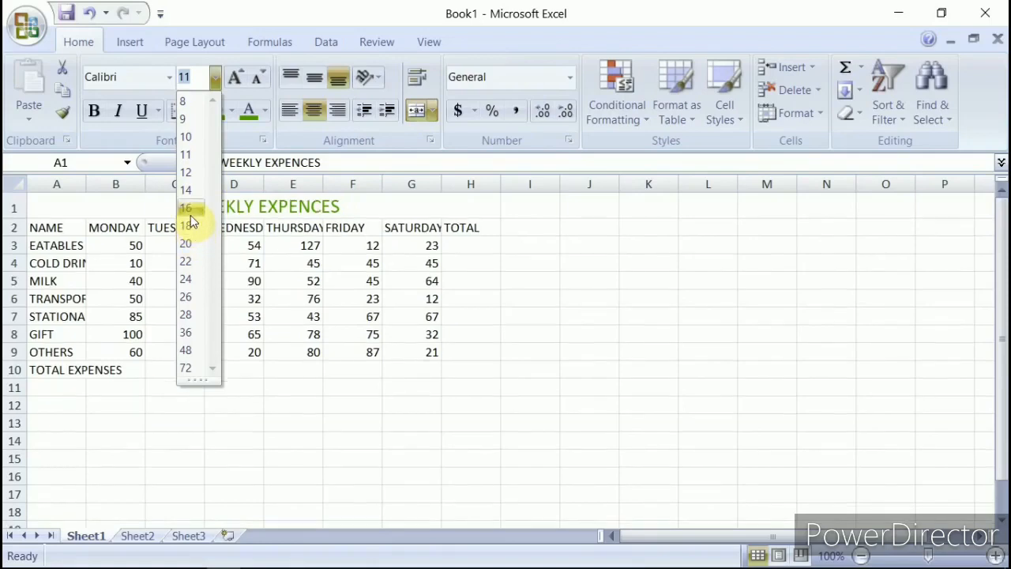
{"action": "left_click", "coordinate": [188, 209]}
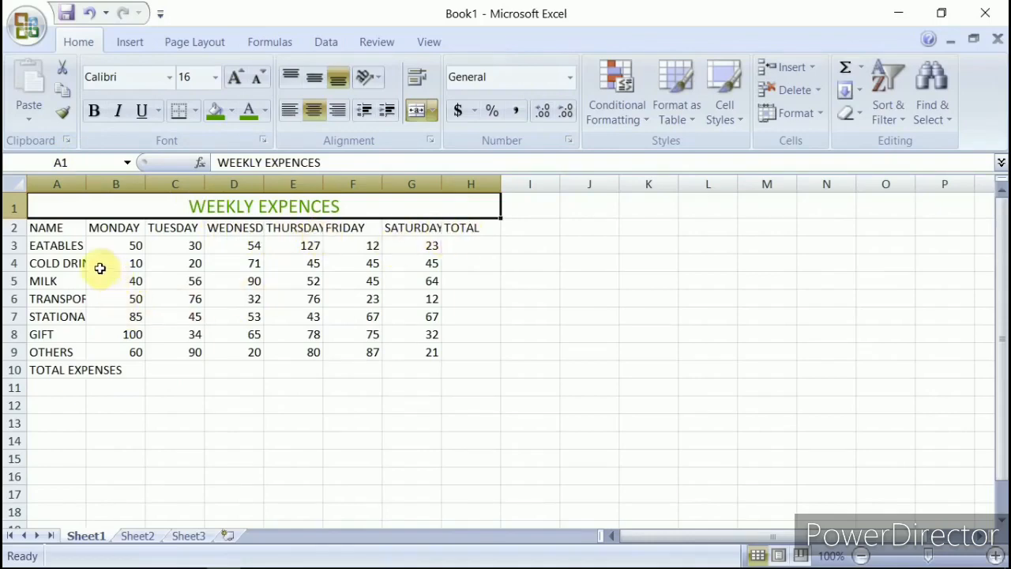
Auto-fit the widths of columns A, D, E and G to their contents.
{"action": "double_click", "coordinate": [84, 185]}
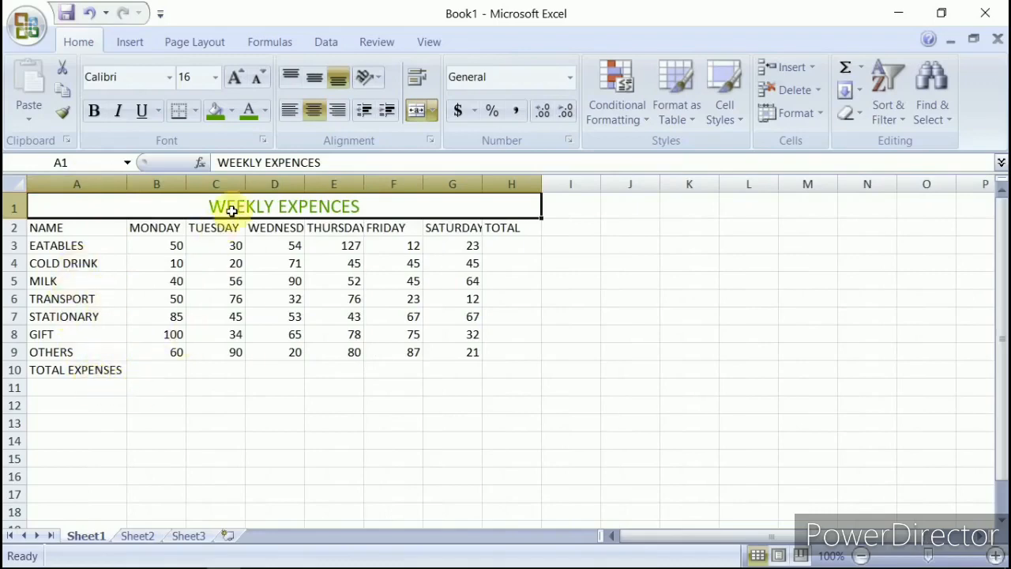
{"action": "double_click", "coordinate": [303, 185]}
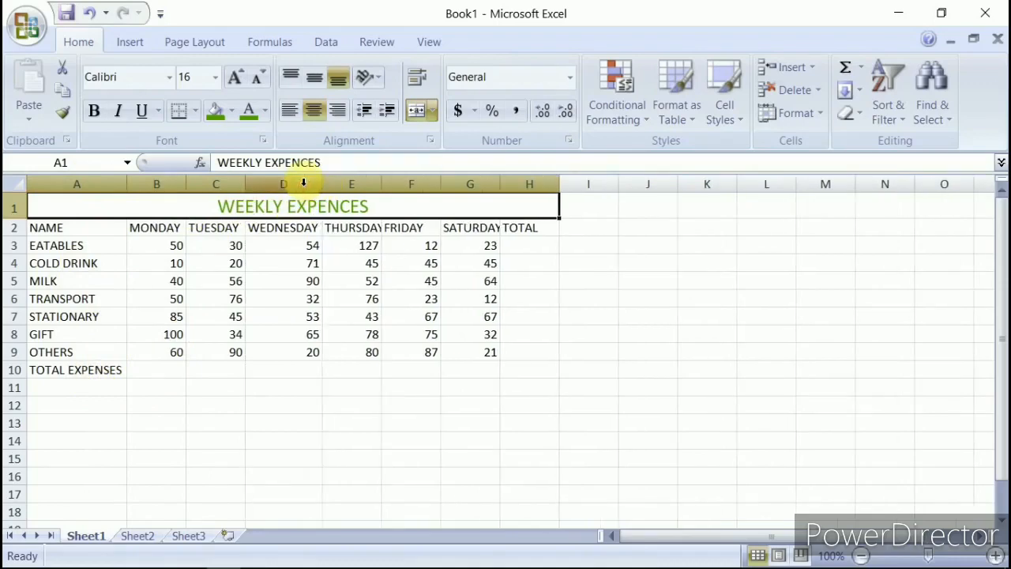
{"action": "double_click", "coordinate": [381, 184]}
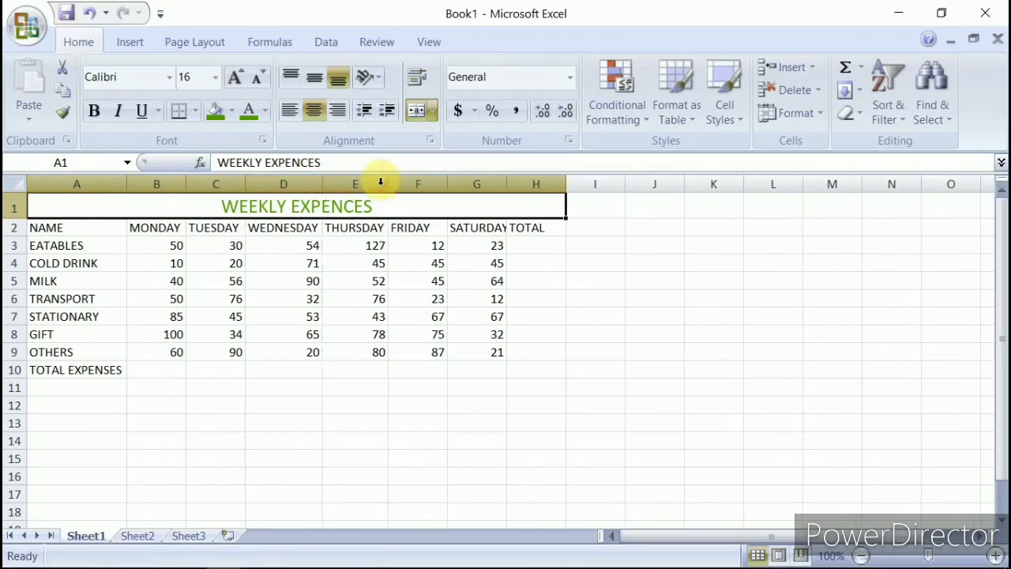
{"action": "double_click", "coordinate": [504, 184]}
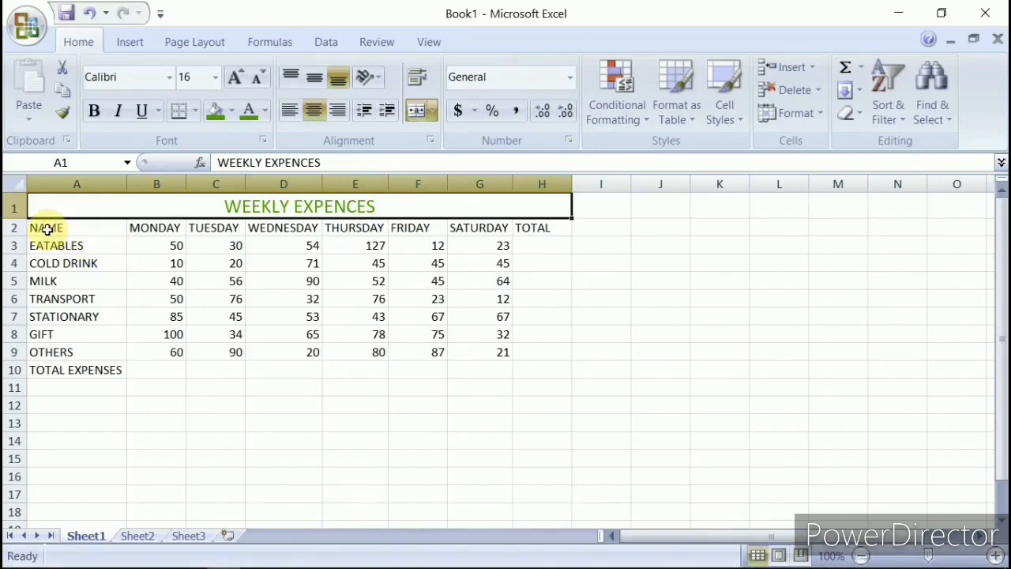
Format the header row A2 to H2 with the standard red font color and bold text.
{"action": "left_click_drag", "start_coordinate": [47, 229], "coordinate": [531, 232]}
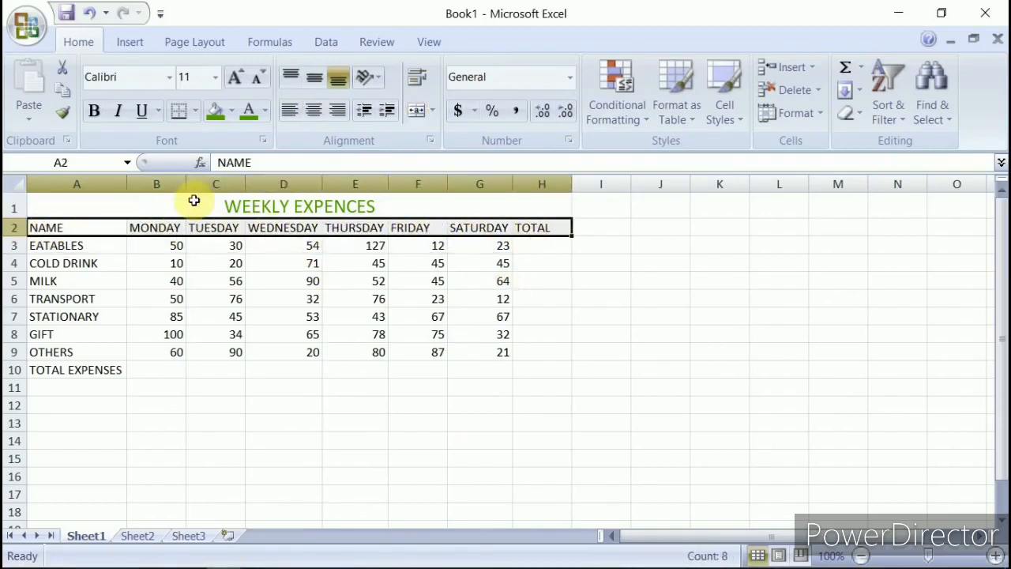
{"action": "left_click", "coordinate": [265, 121]}
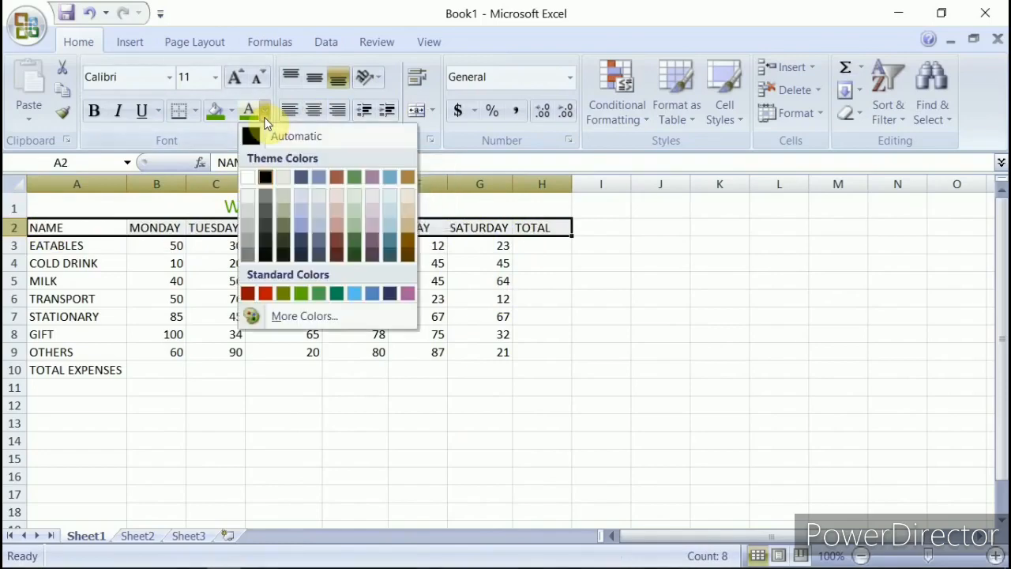
{"action": "left_click", "coordinate": [264, 295]}
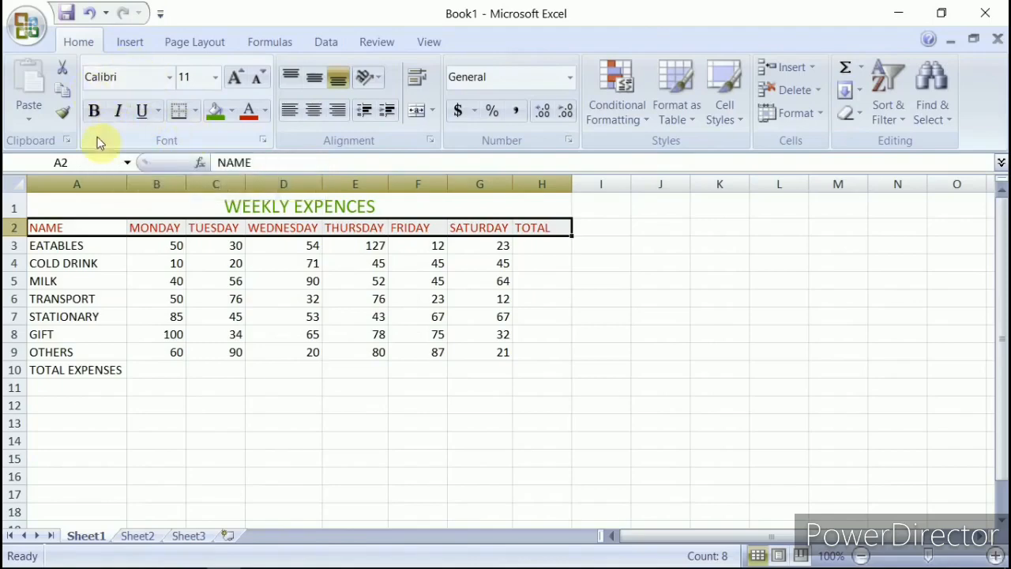
{"action": "left_click", "coordinate": [93, 111]}
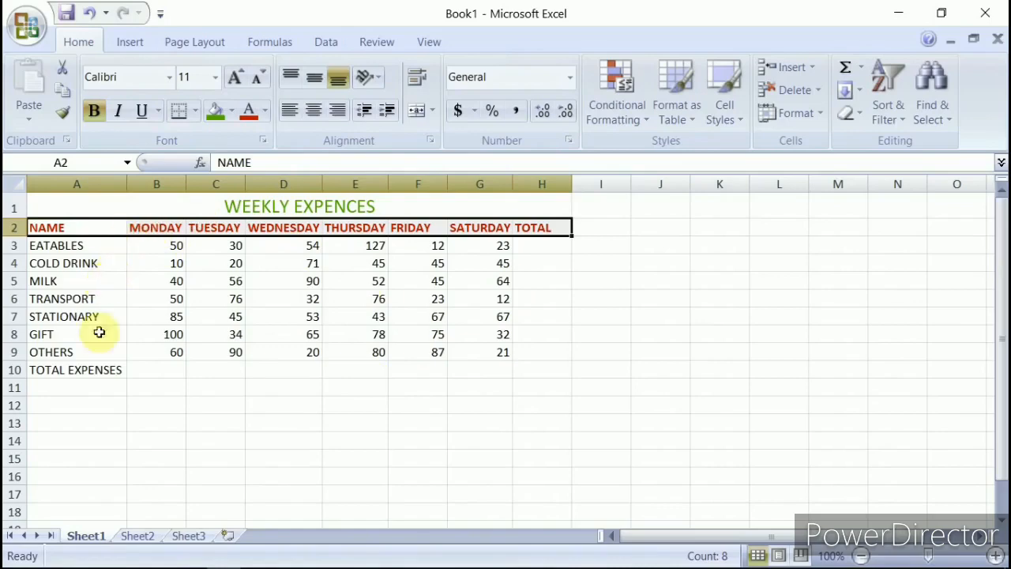
Apply the red font color to the TOTAL EXPENSES label in cell A10.
{"action": "left_click", "coordinate": [54, 374]}
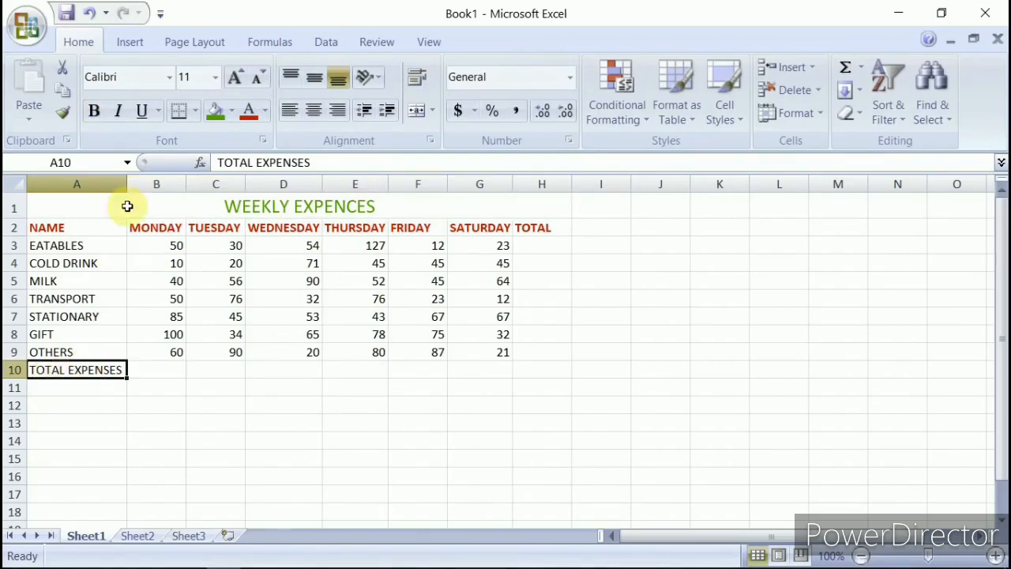
{"action": "left_click", "coordinate": [247, 113]}
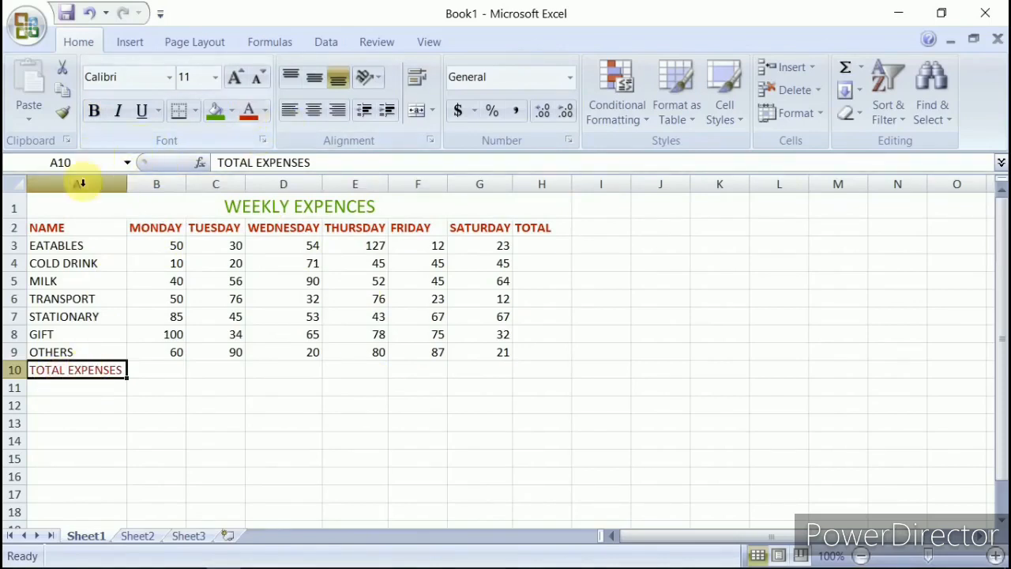
Make the TOTAL EXPENSES label in cell A10 bold.
{"action": "left_click", "coordinate": [92, 112]}
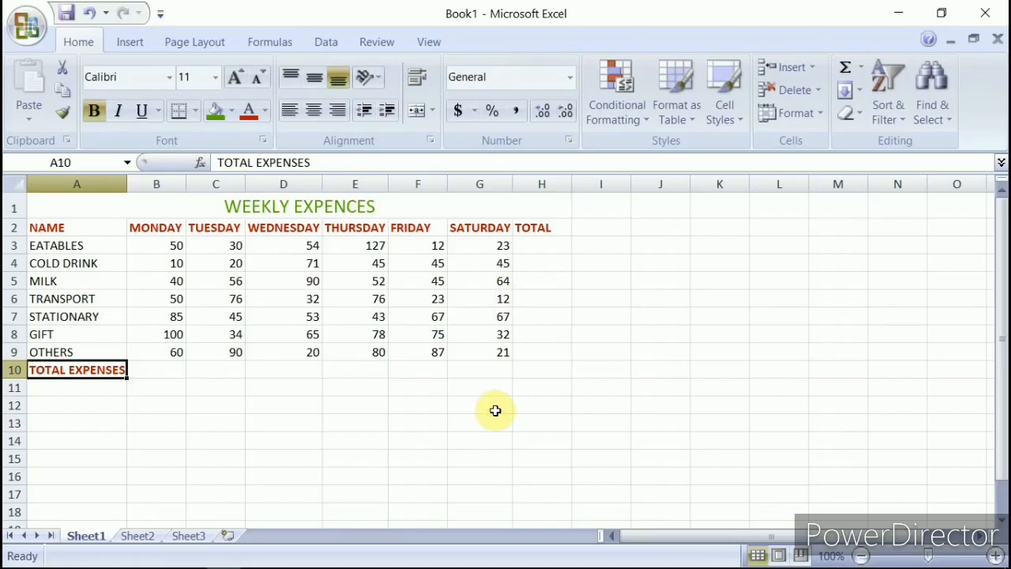
Enter the addition formula =B3+C3+D3+E3+F3+G3 in cell H3 to total the EATABLES row.
{"action": "left_click", "coordinate": [529, 246]}
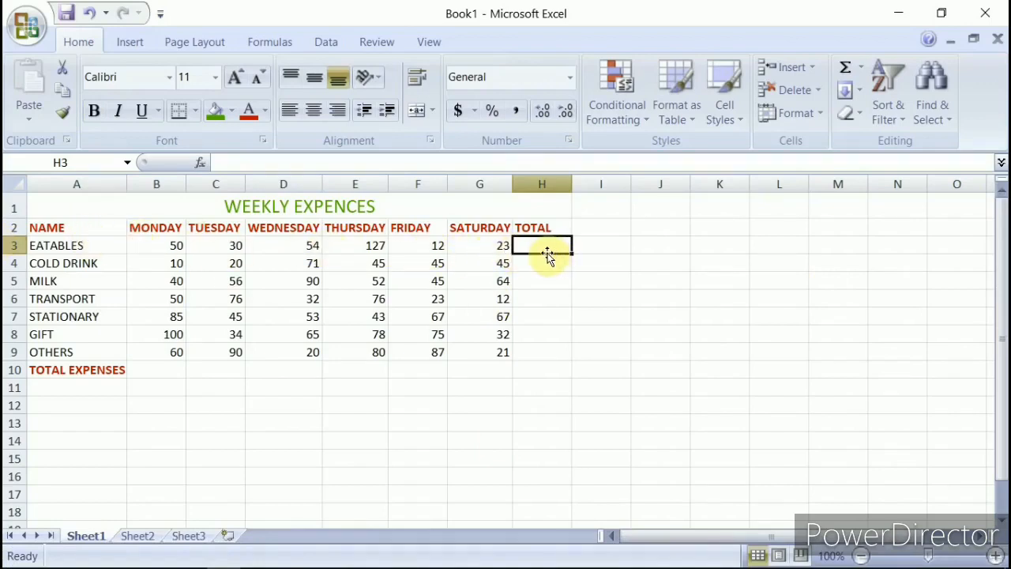
{"action": "mouse_move", "coordinate": [451, 566]}
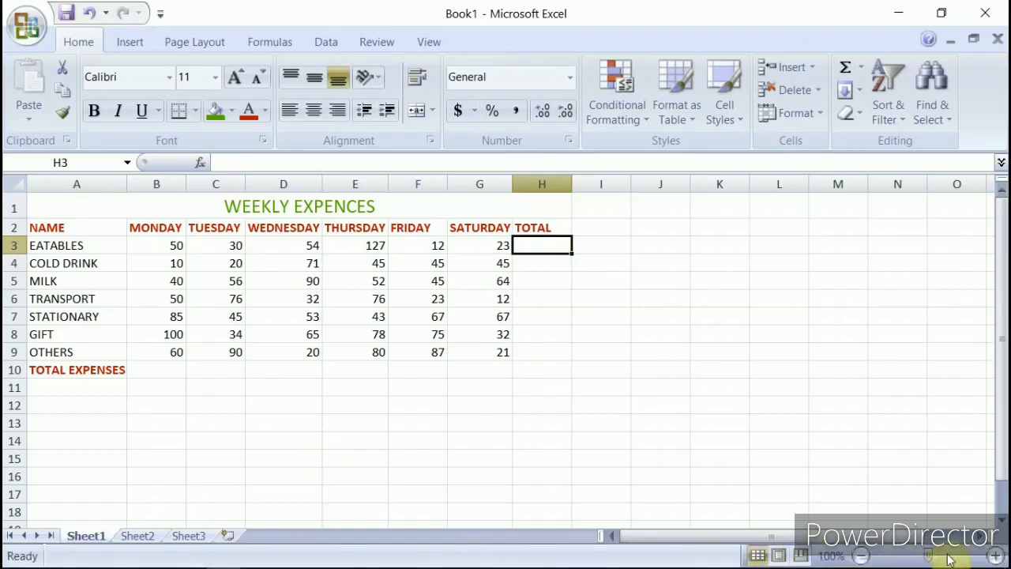
{"action": "left_click", "coordinate": [995, 556]}
{"action": "left_click", "coordinate": [996, 556]}
{"action": "left_click", "coordinate": [995, 556]}
{"action": "left_click", "coordinate": [996, 556]}
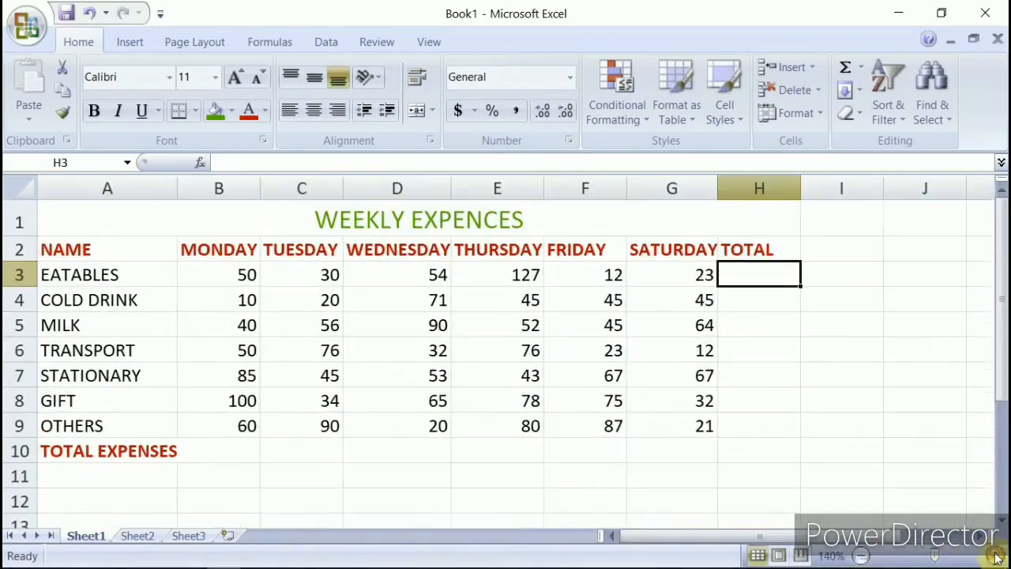
{"action": "left_click", "coordinate": [995, 556]}
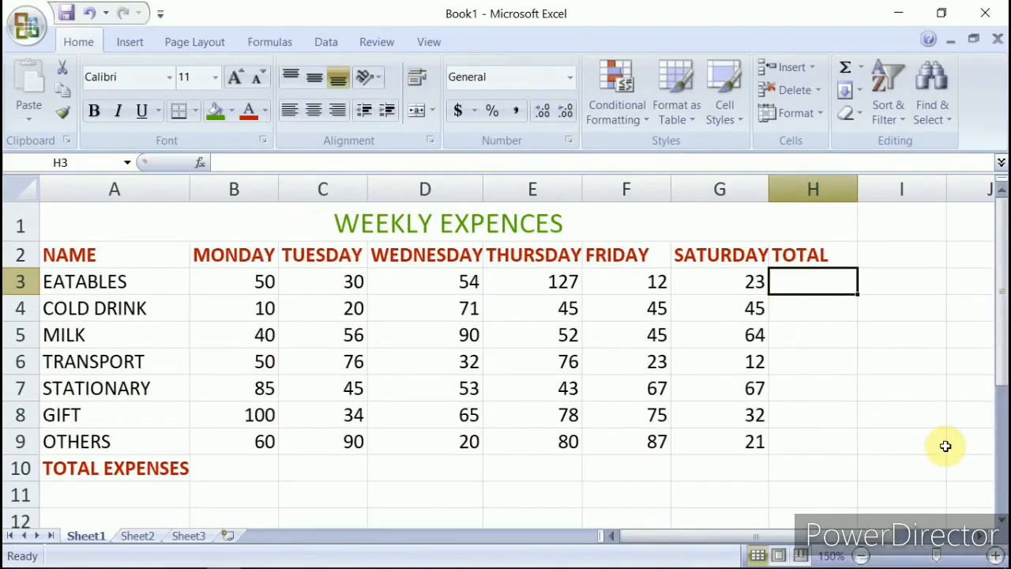
{"action": "type", "text": "="}
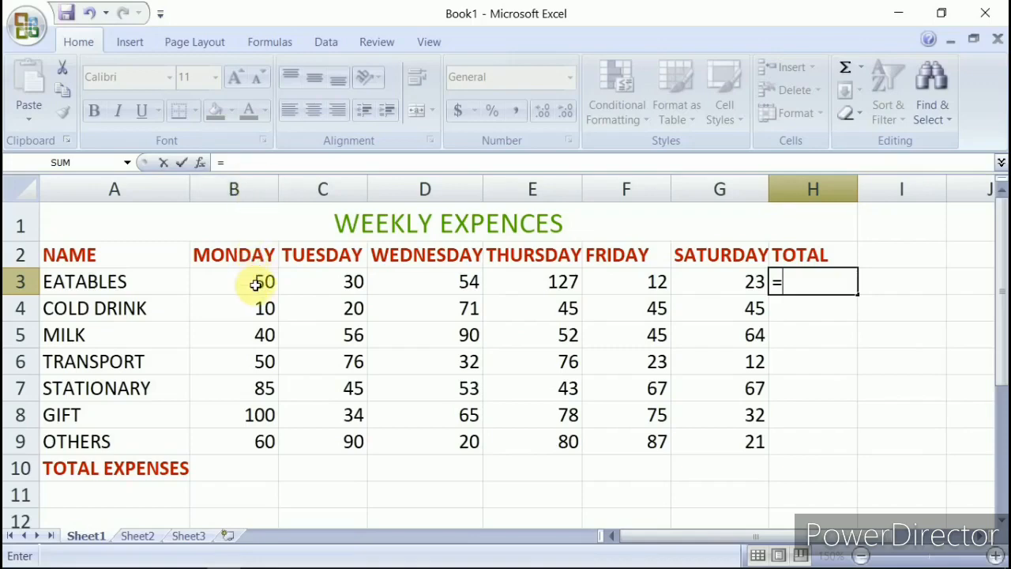
{"action": "left_click", "coordinate": [256, 284]}
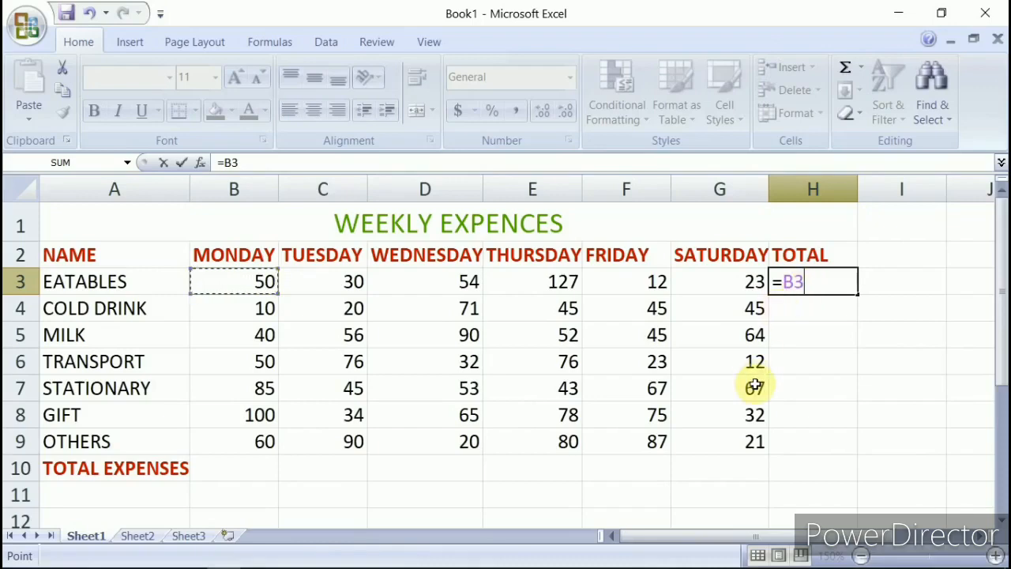
{"action": "type", "text": "+"}
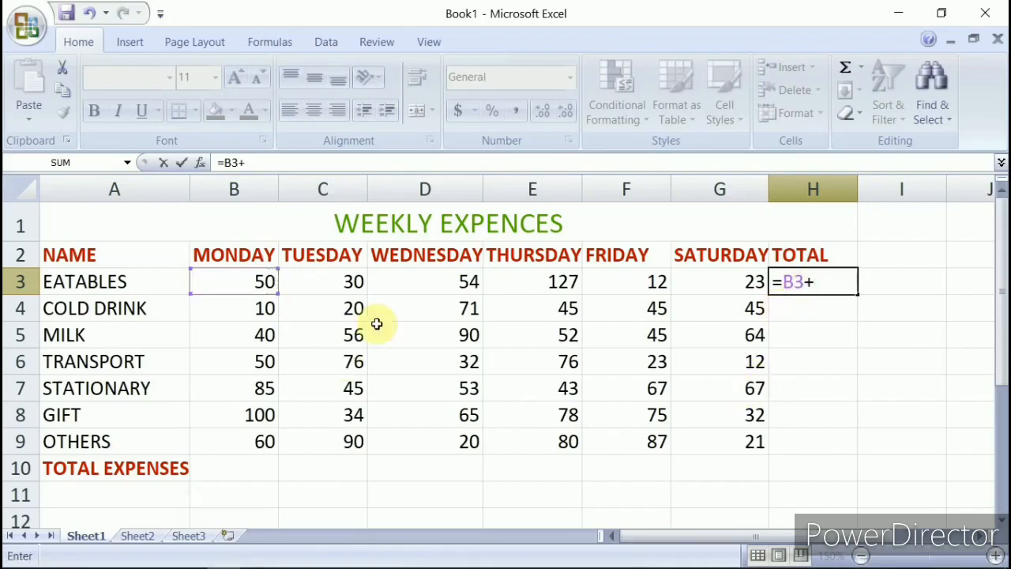
{"action": "left_click", "coordinate": [338, 280]}
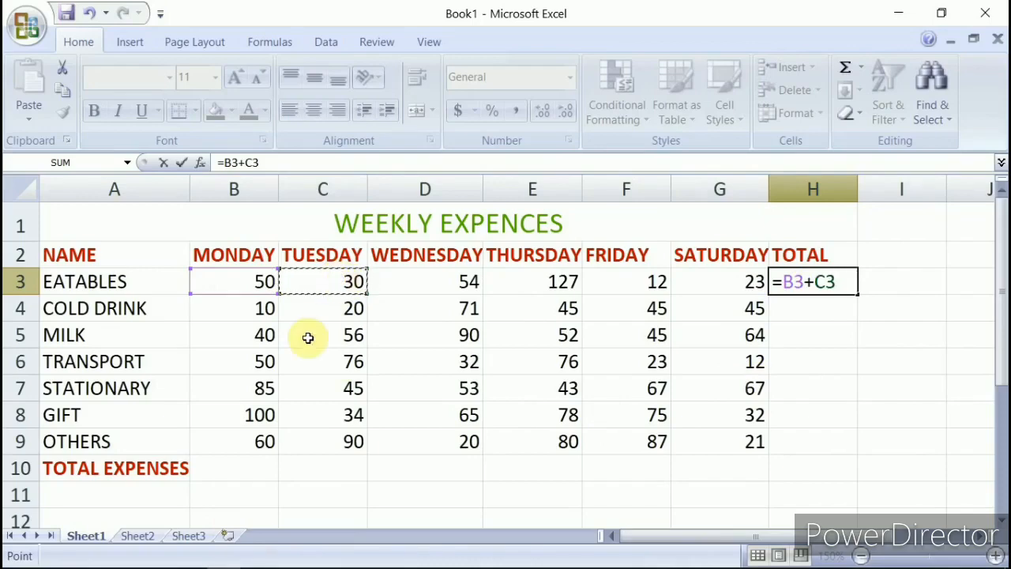
{"action": "type", "text": "+"}
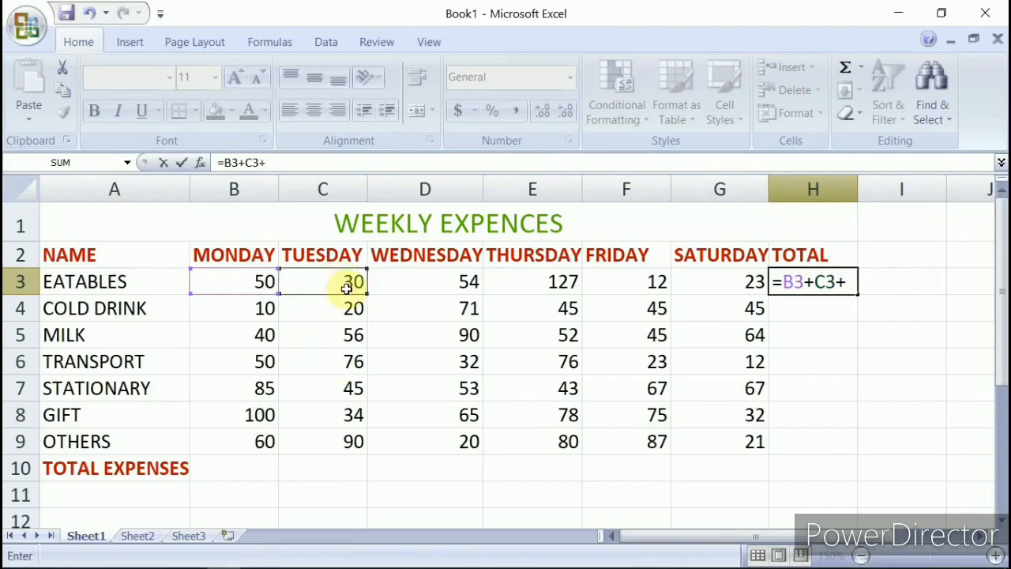
{"action": "left_click", "coordinate": [425, 286]}
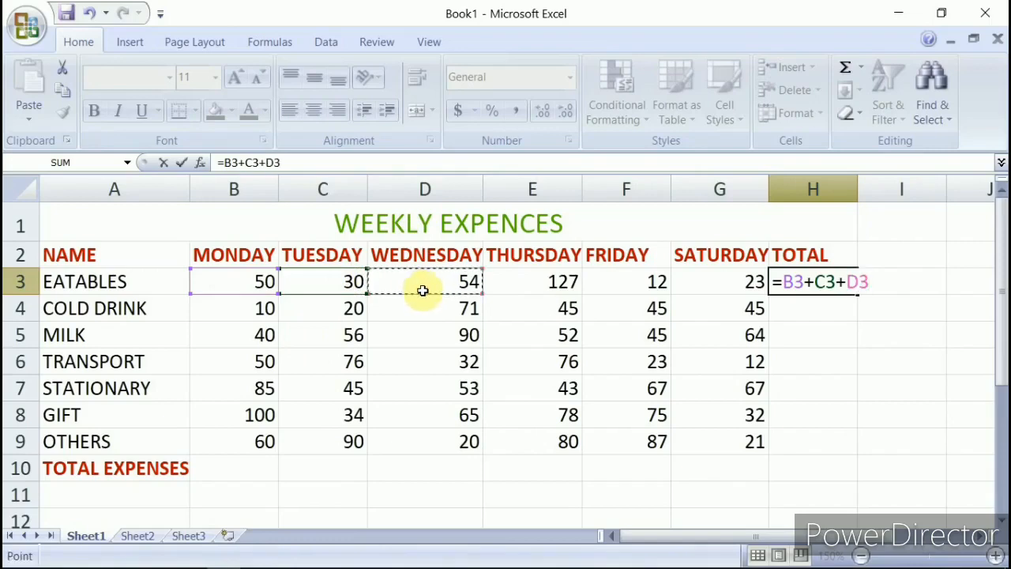
{"action": "type", "text": "+"}
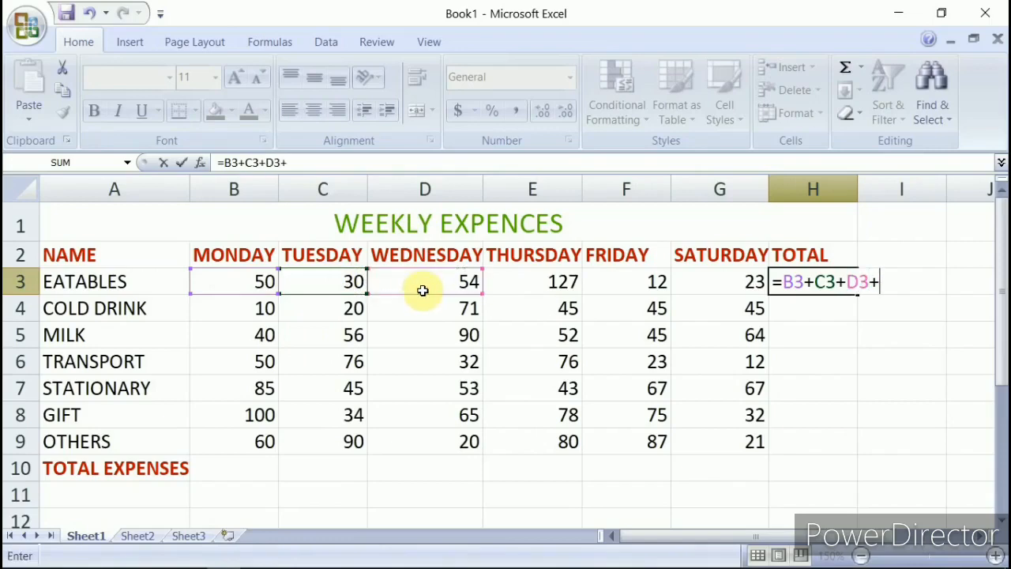
{"action": "left_click", "coordinate": [529, 276]}
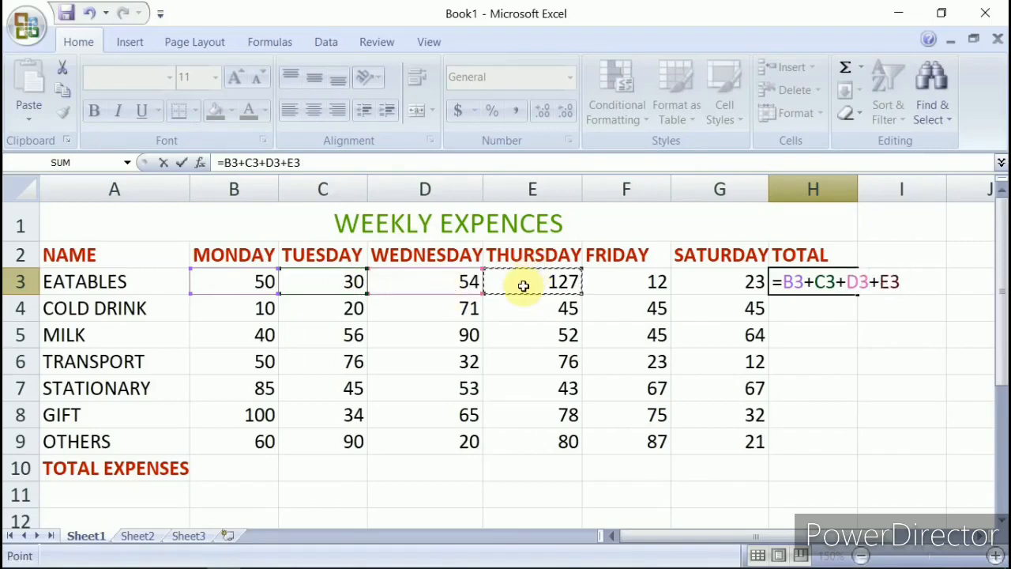
{"action": "type", "text": "+"}
{"action": "left_click", "coordinate": [626, 285]}
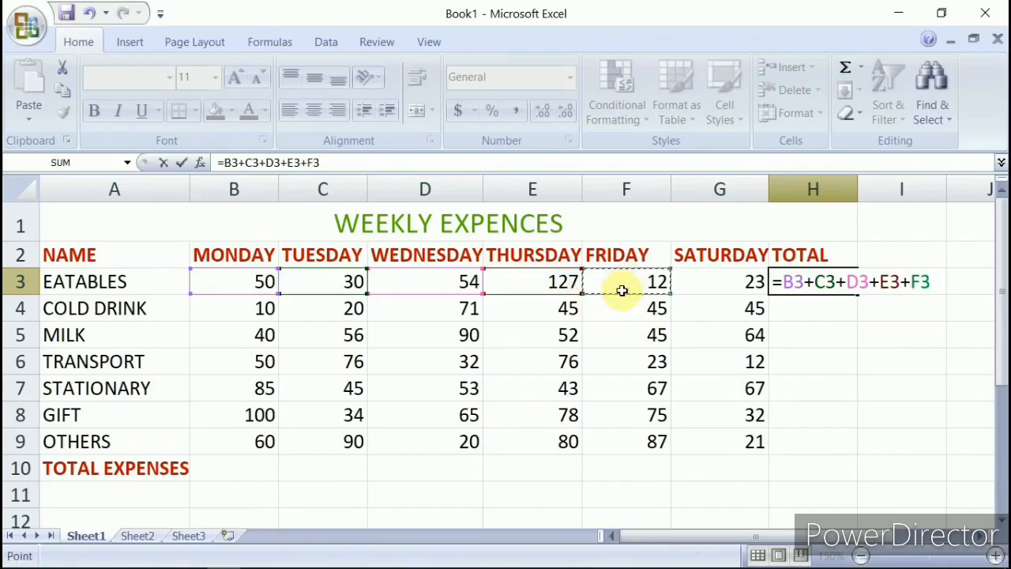
{"action": "type", "text": "+"}
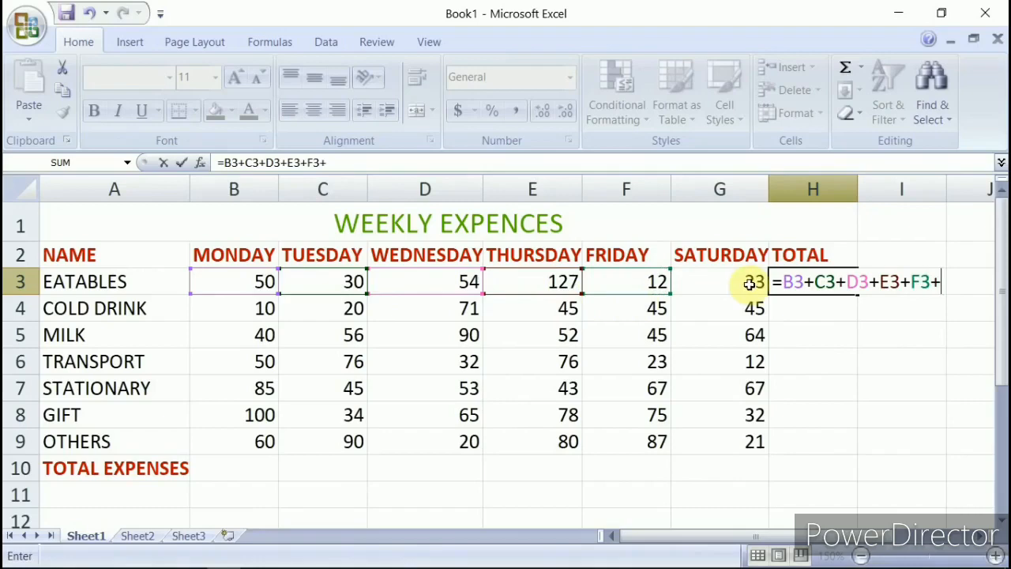
{"action": "left_click", "coordinate": [723, 280]}
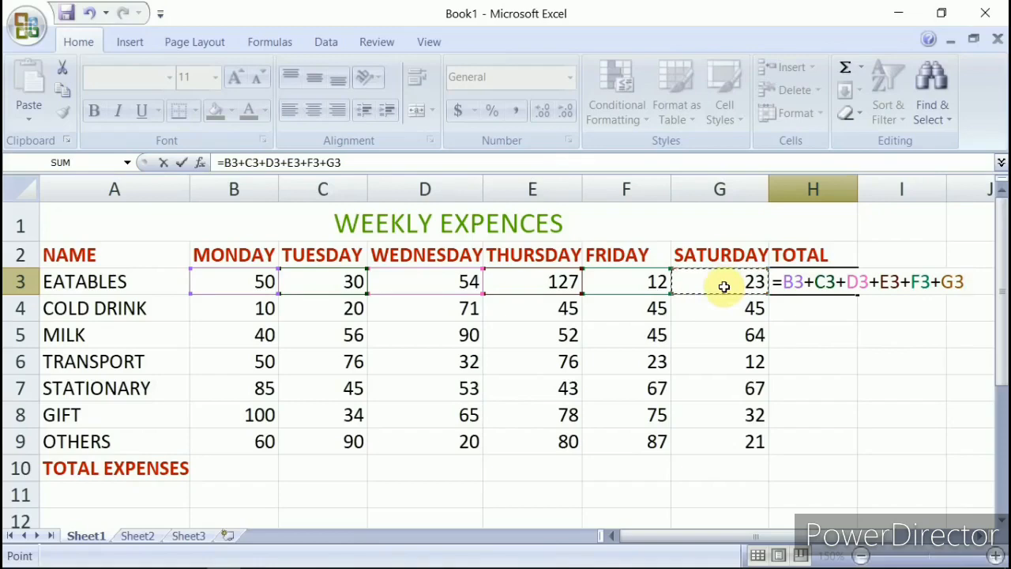
{"action": "key", "text": "Return"}
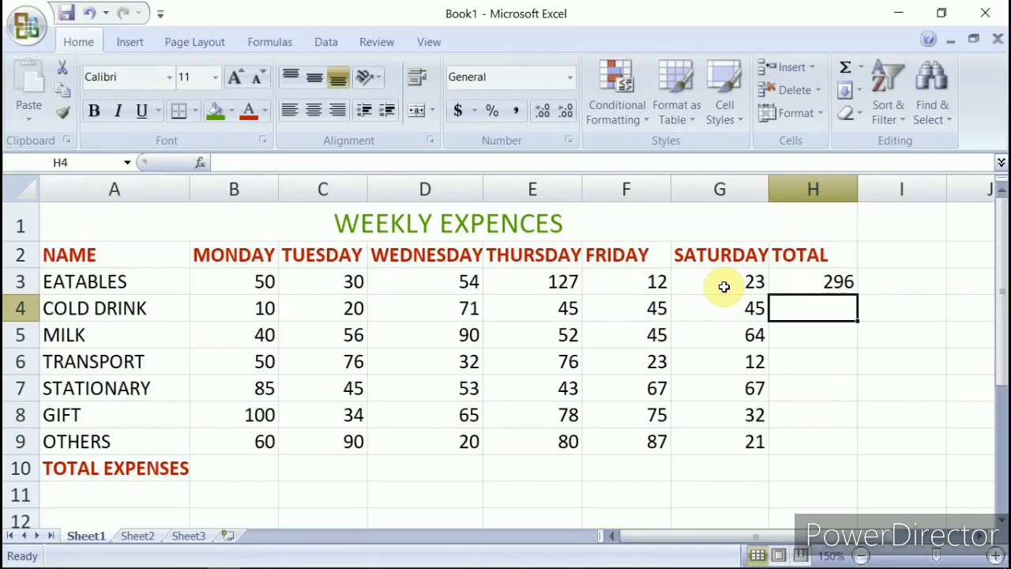
Fill the addition formula from H3 down to H9 to total every expense row.
{"action": "left_click", "coordinate": [823, 278]}
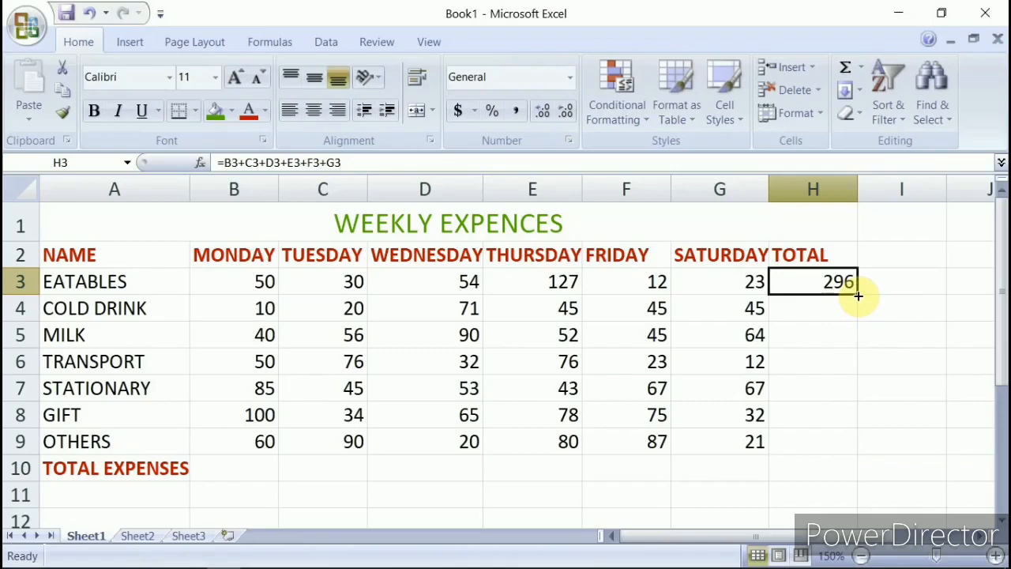
{"action": "left_click_drag", "start_coordinate": [858, 295], "coordinate": [853, 445]}
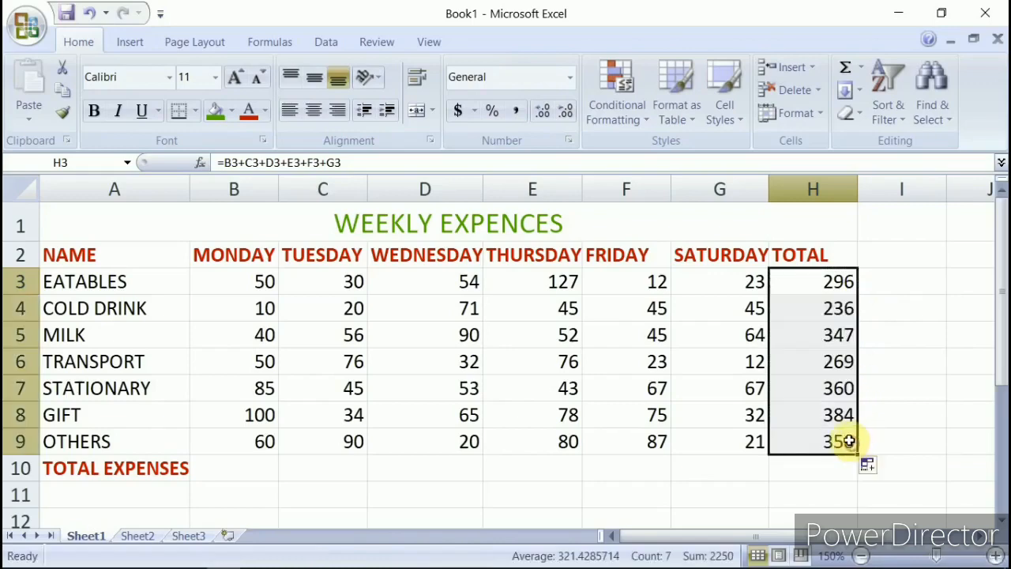
{"action": "left_click", "coordinate": [963, 382]}
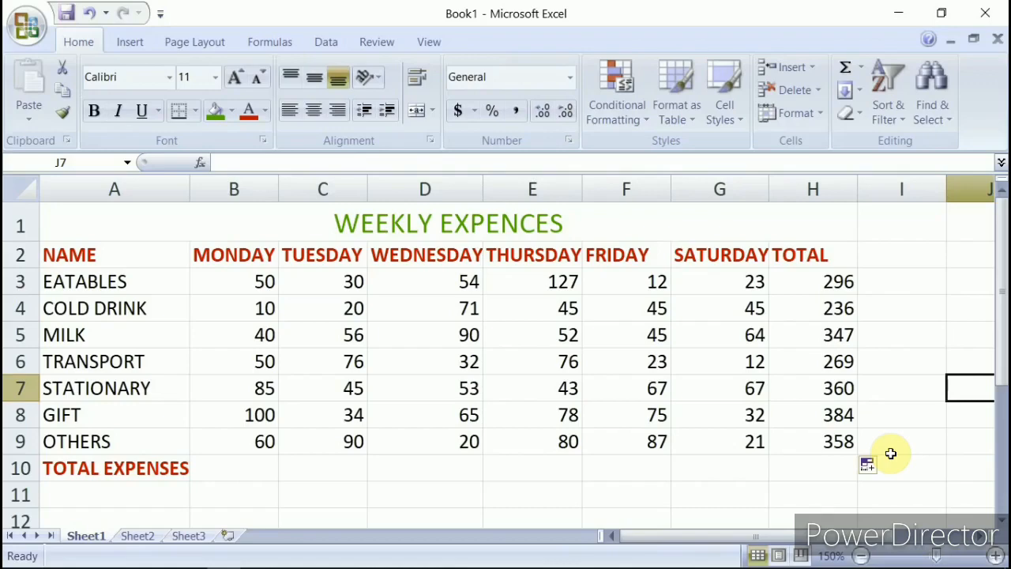
Clear the totals in H3 to H9 and enter the formula =SUM(B3:G3) in cell H3.
{"action": "left_click_drag", "start_coordinate": [831, 283], "coordinate": [842, 443]}
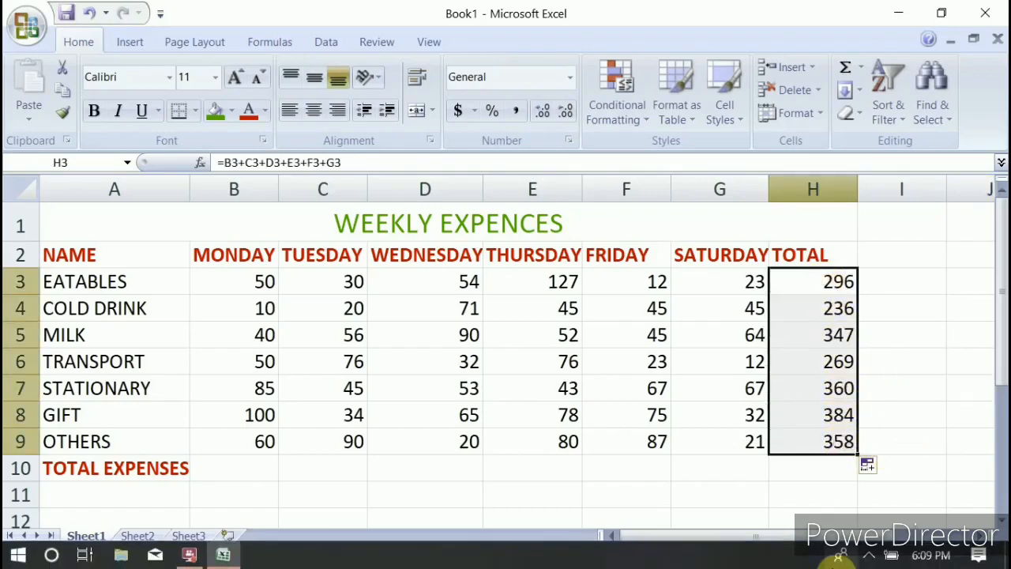
{"action": "key", "text": "Delete"}
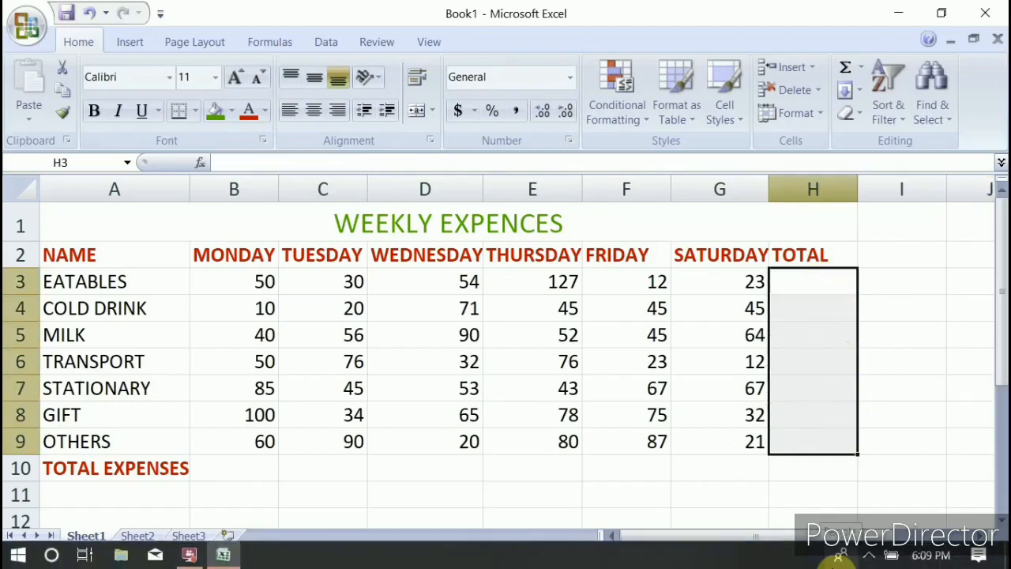
{"action": "left_click", "coordinate": [789, 283]}
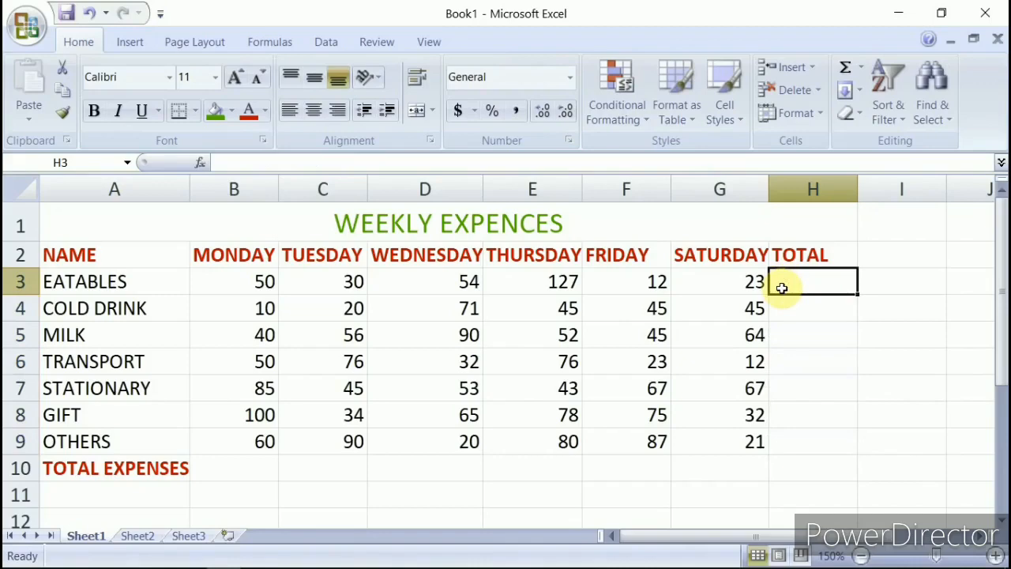
{"action": "type", "text": "="}
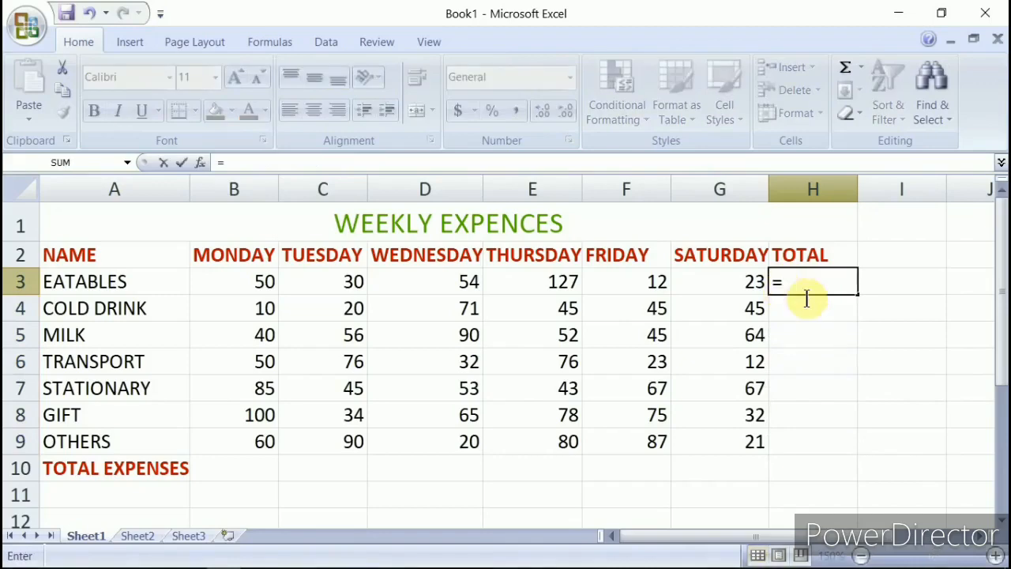
{"action": "type", "text": "SUM"}
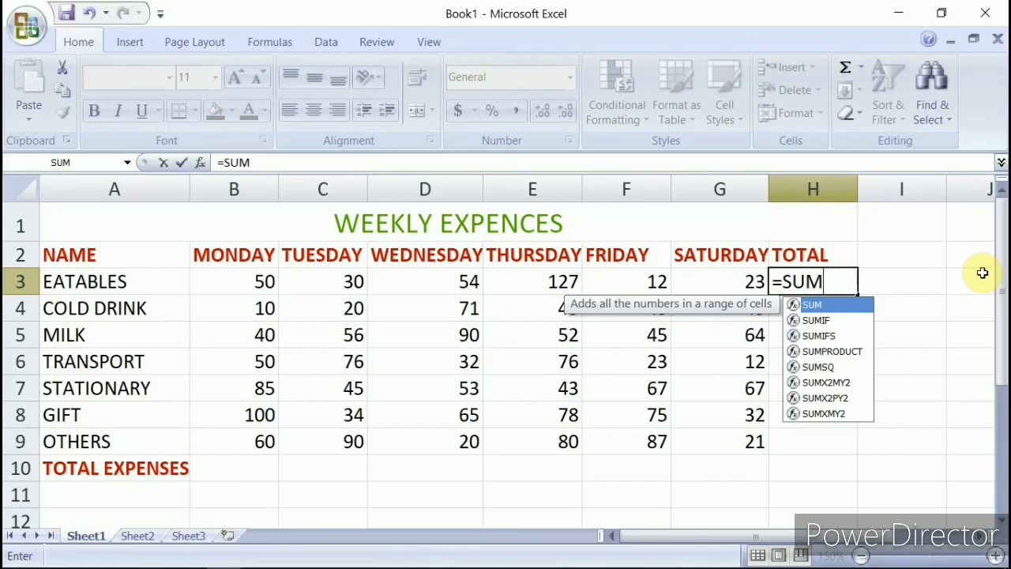
{"action": "type", "text": "("}
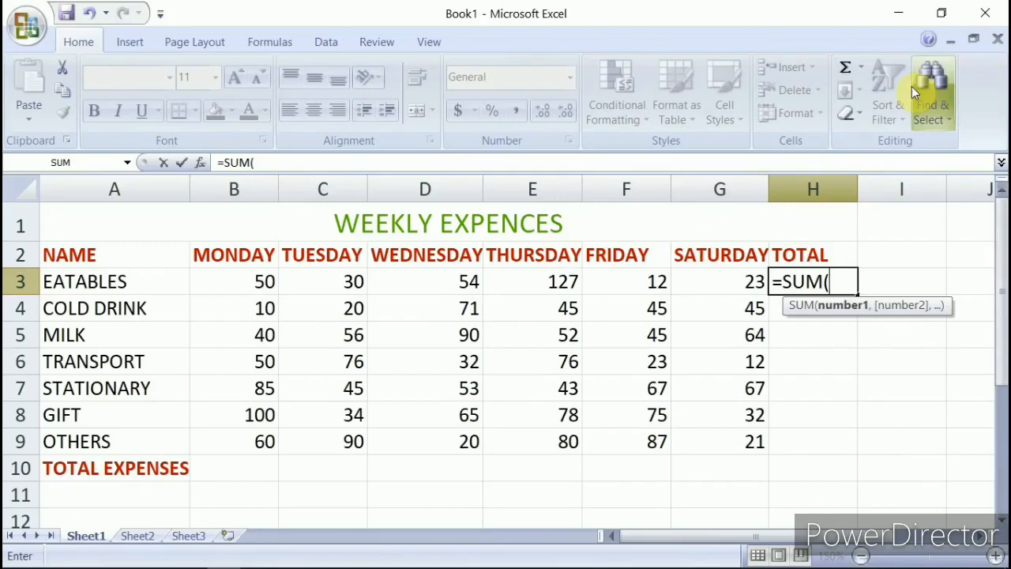
{"action": "type", "text": "B3"}
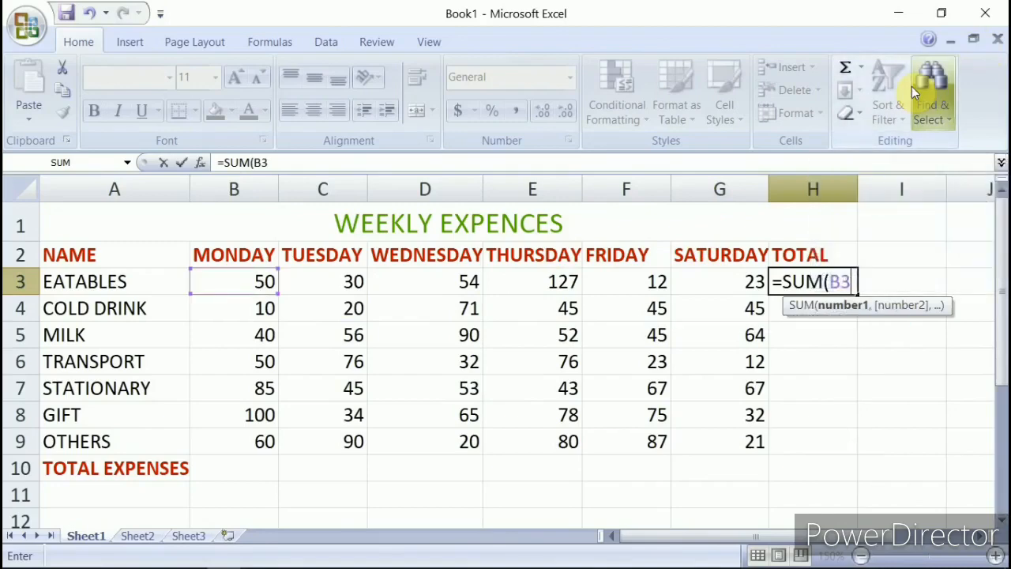
{"action": "type", "text": ":"}
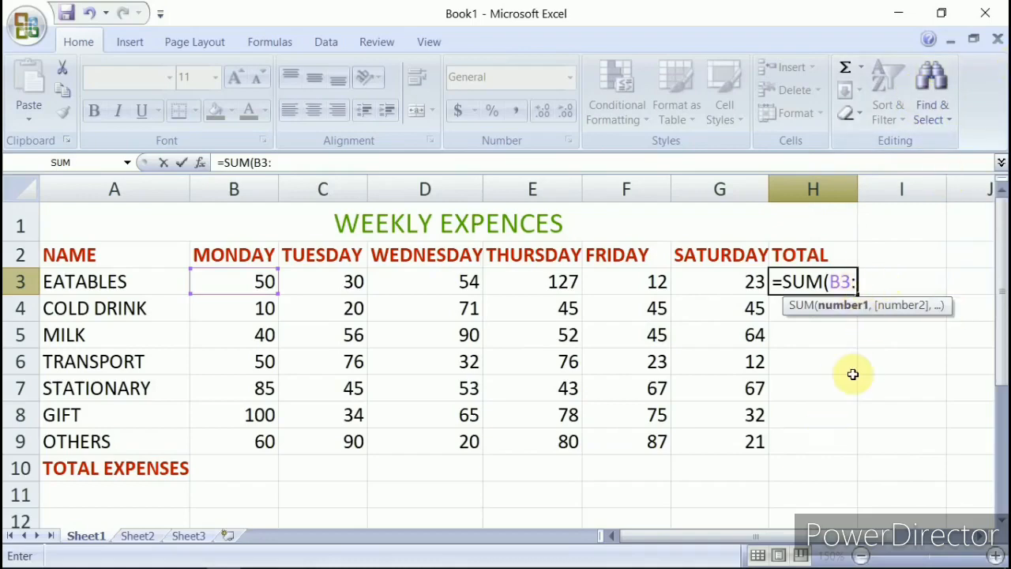
{"action": "type", "text": "G3)"}
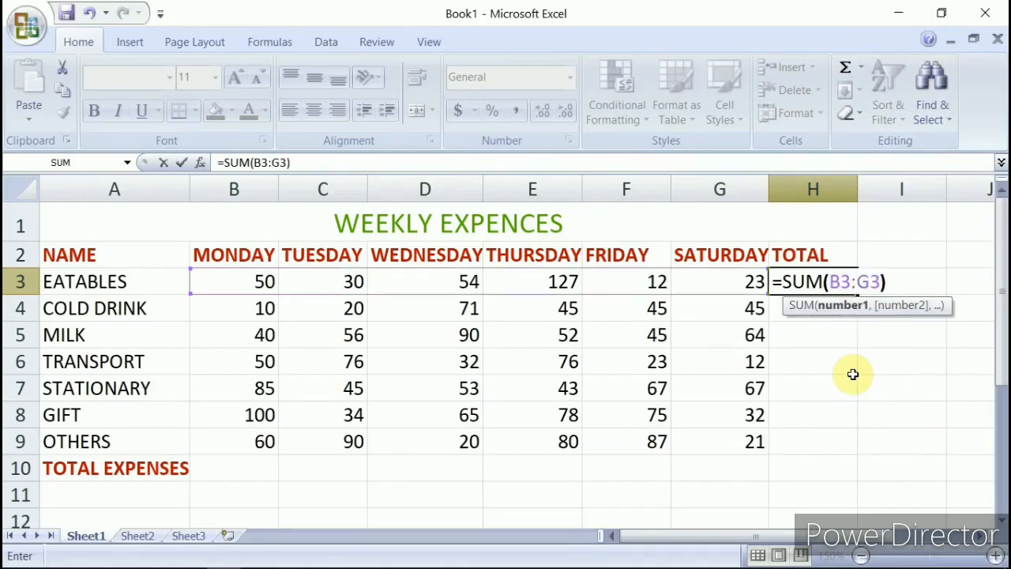
{"action": "key", "text": "Return"}
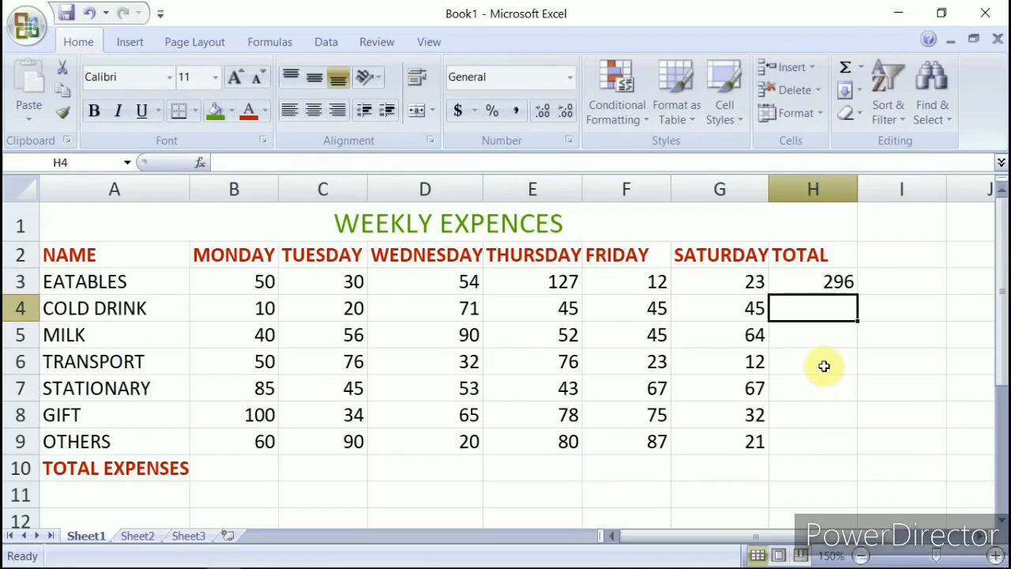
Fill the SUM formula from H3 down to H9 for the remaining expense rows.
{"action": "left_click", "coordinate": [798, 279]}
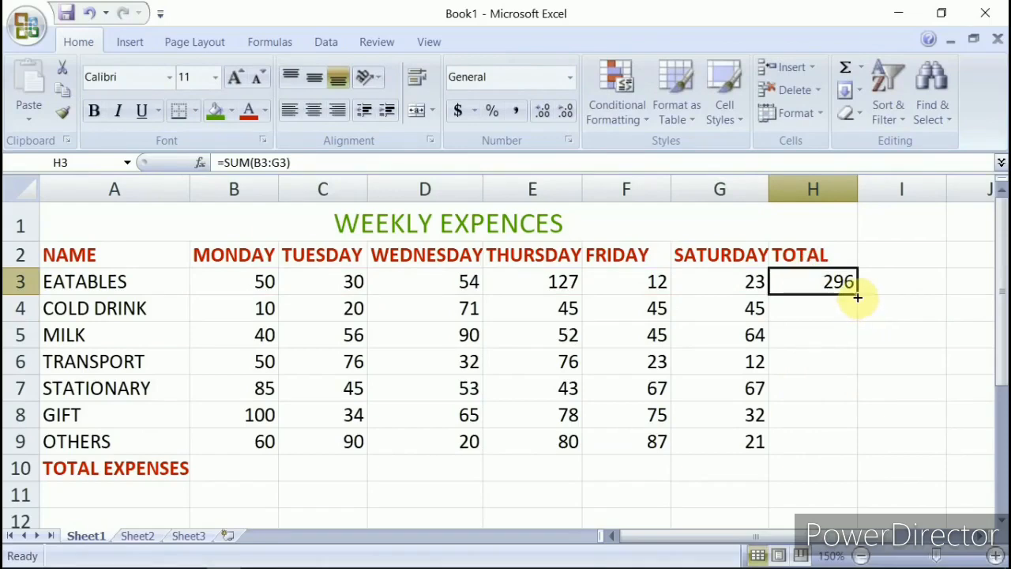
{"action": "left_click_drag", "start_coordinate": [857, 297], "coordinate": [853, 443]}
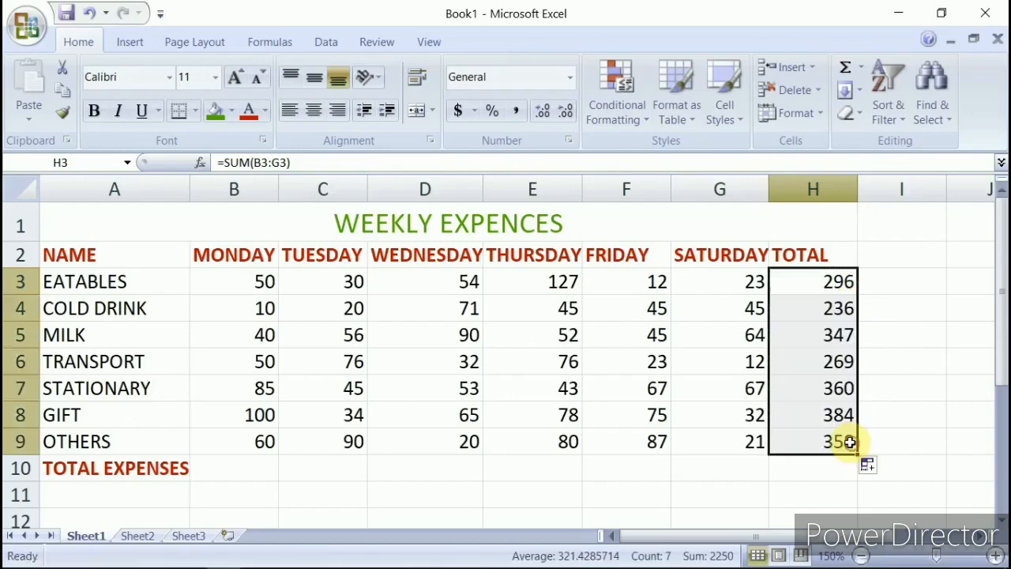
{"action": "left_click", "coordinate": [899, 425]}
{"action": "mouse_move", "coordinate": [825, 567]}
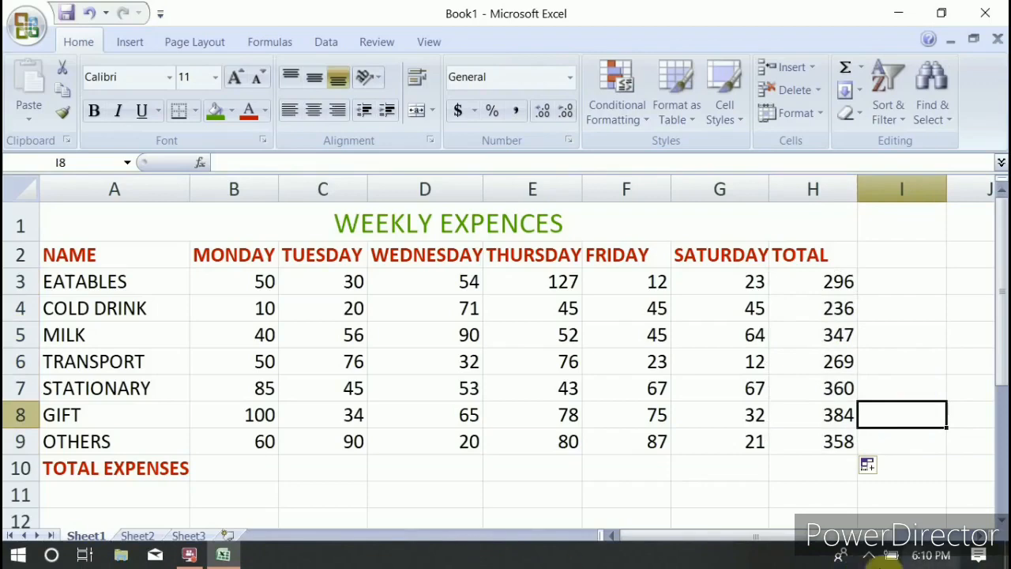
Enter the addition formula =B3+B4+B5+B6+B7+B8+B9 in cell B10 to total Monday's expenses.
{"action": "left_click", "coordinate": [234, 465]}
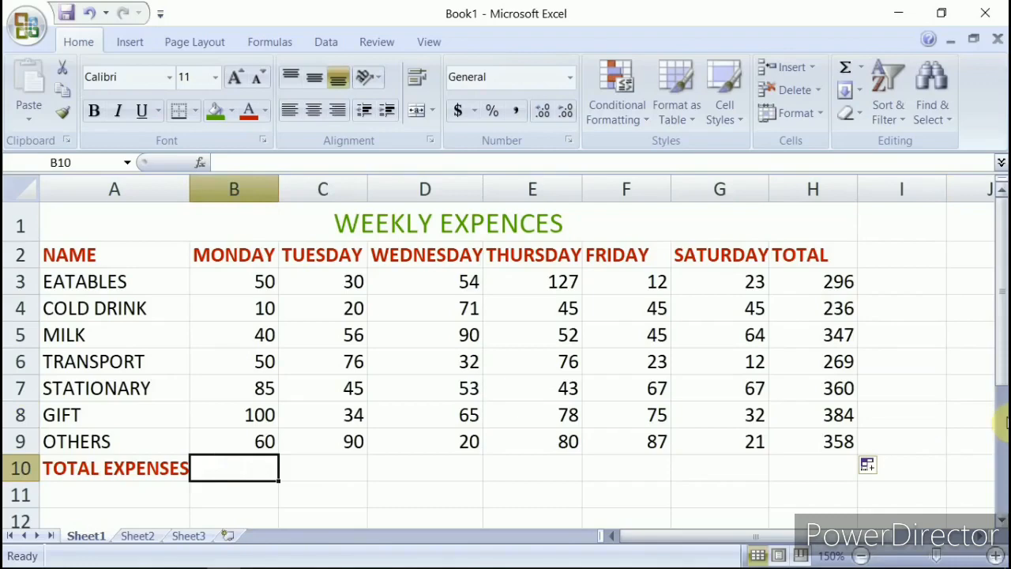
{"action": "type", "text": "="}
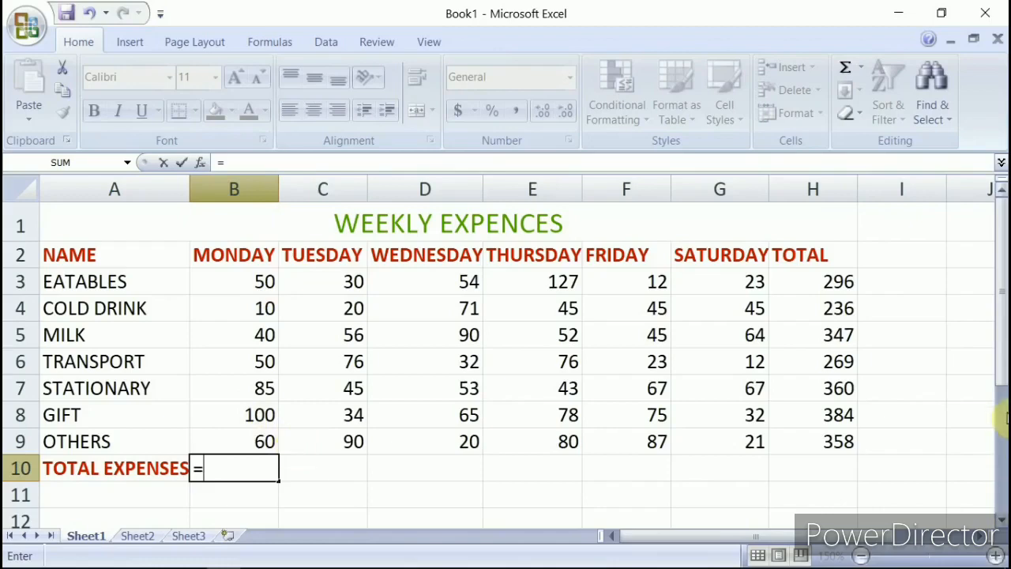
{"action": "type", "text": "B3"}
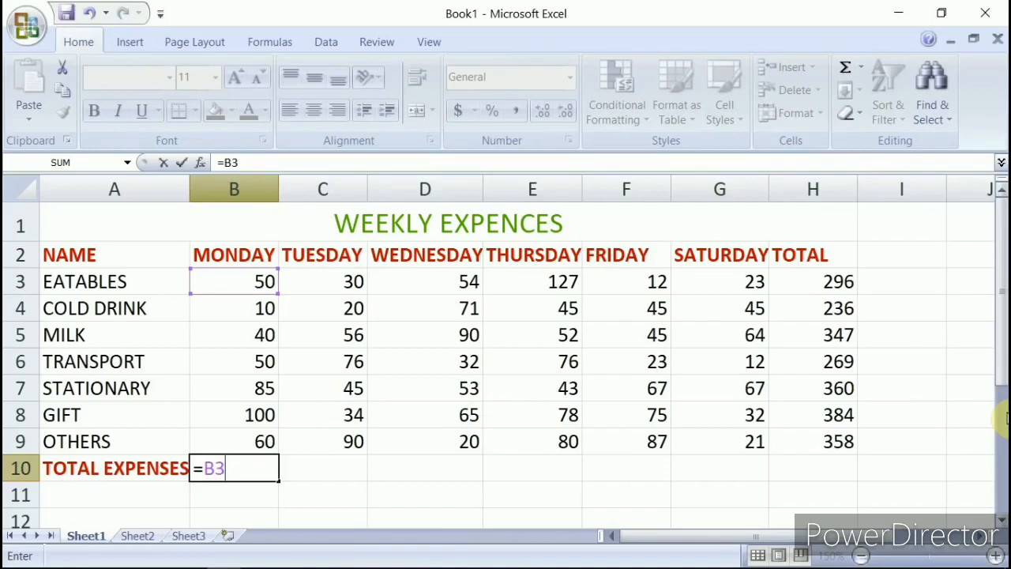
{"action": "type", "text": "+"}
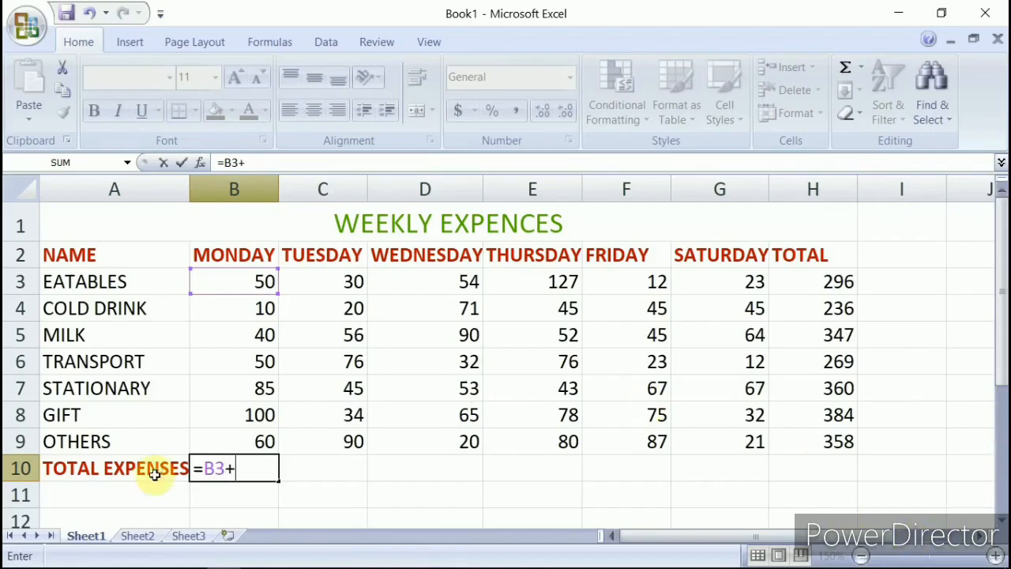
{"action": "left_click", "coordinate": [208, 318]}
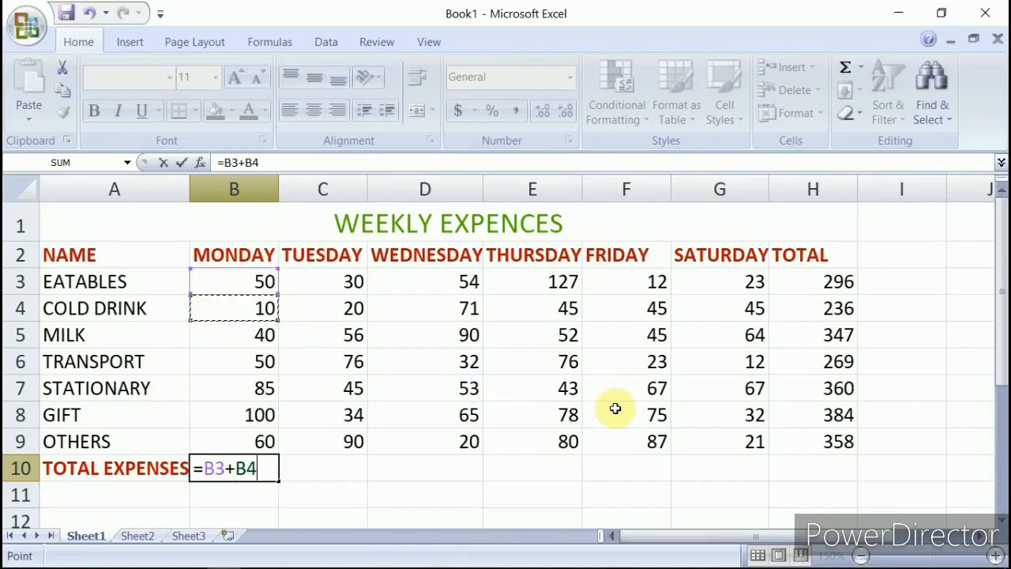
{"action": "type", "text": "+"}
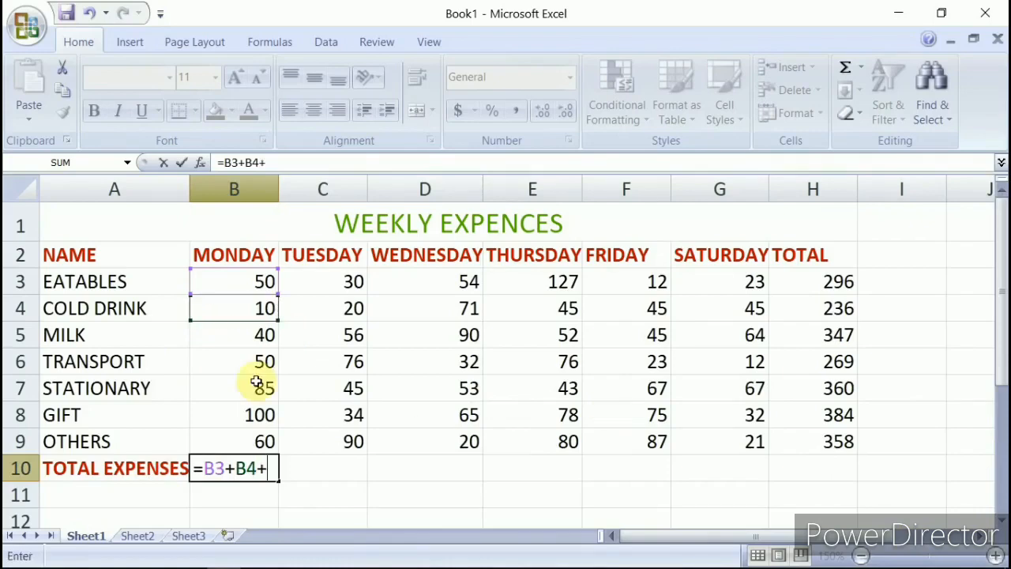
{"action": "left_click", "coordinate": [253, 340]}
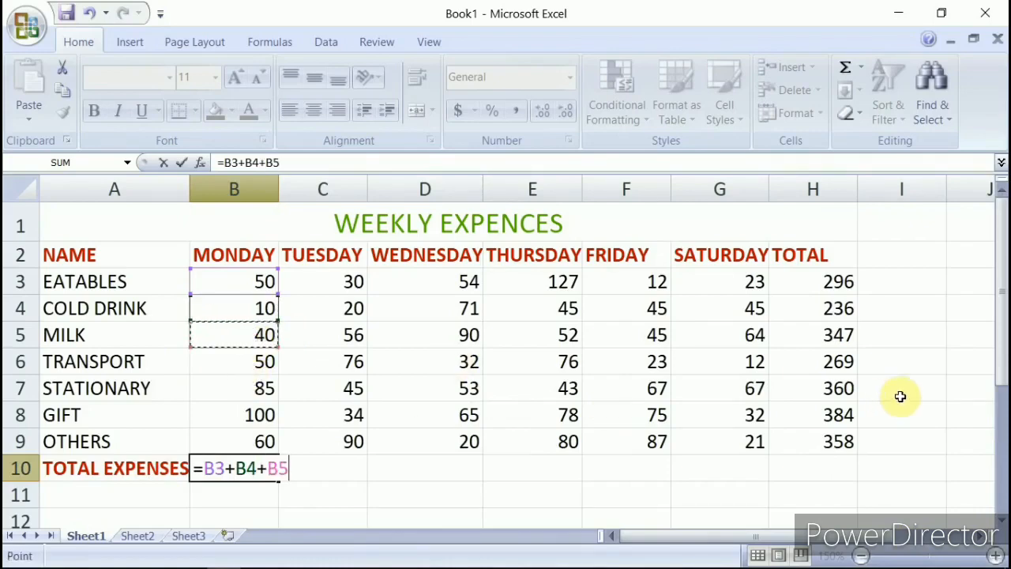
{"action": "type", "text": "+"}
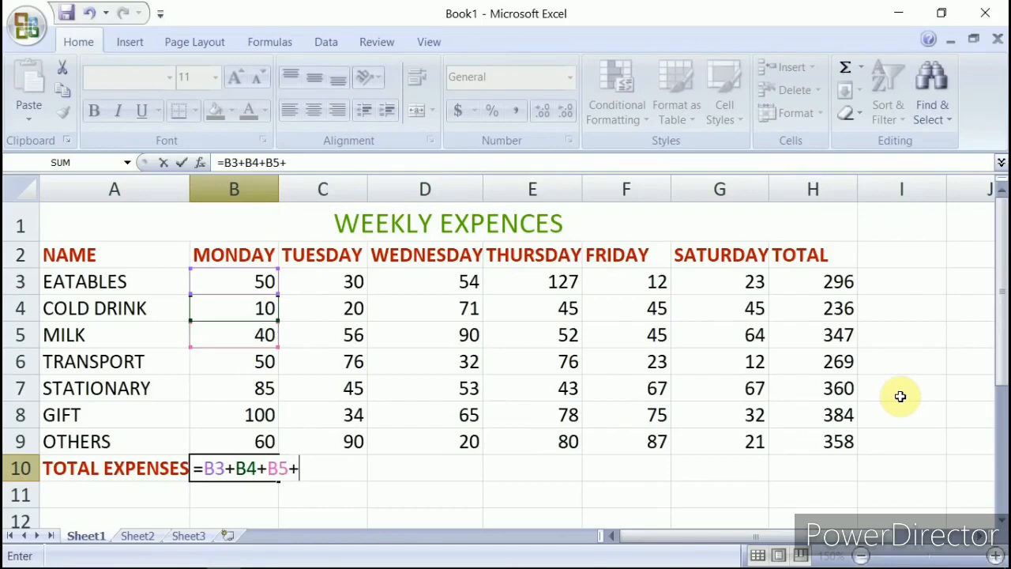
{"action": "left_click", "coordinate": [235, 360]}
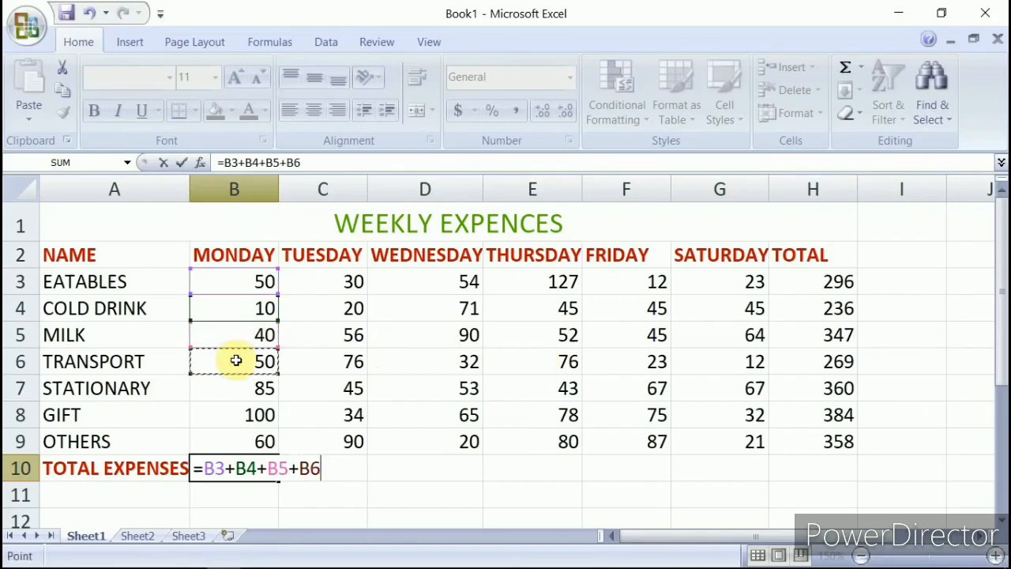
{"action": "type", "text": "+"}
{"action": "left_click", "coordinate": [251, 391]}
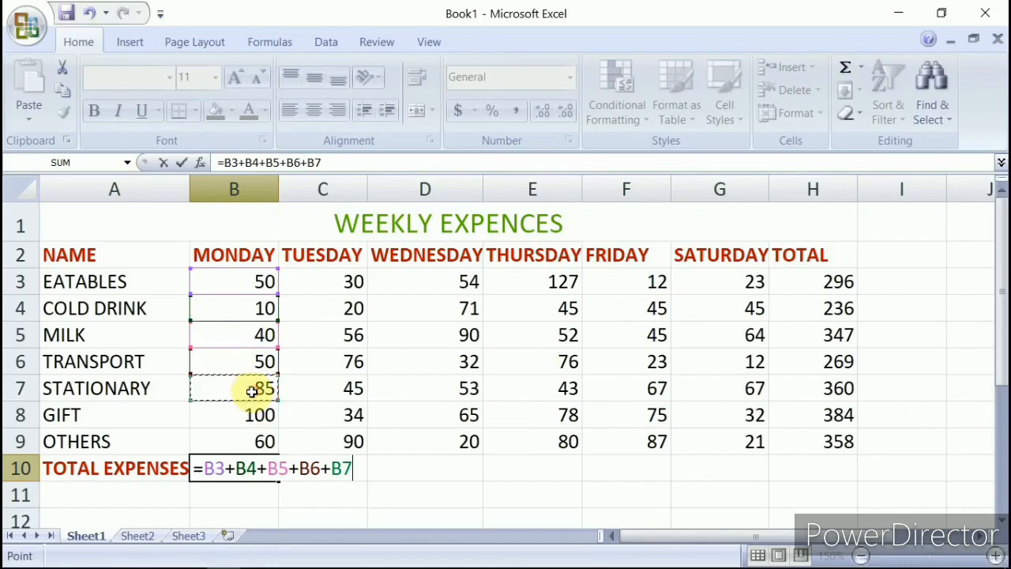
{"action": "type", "text": "+"}
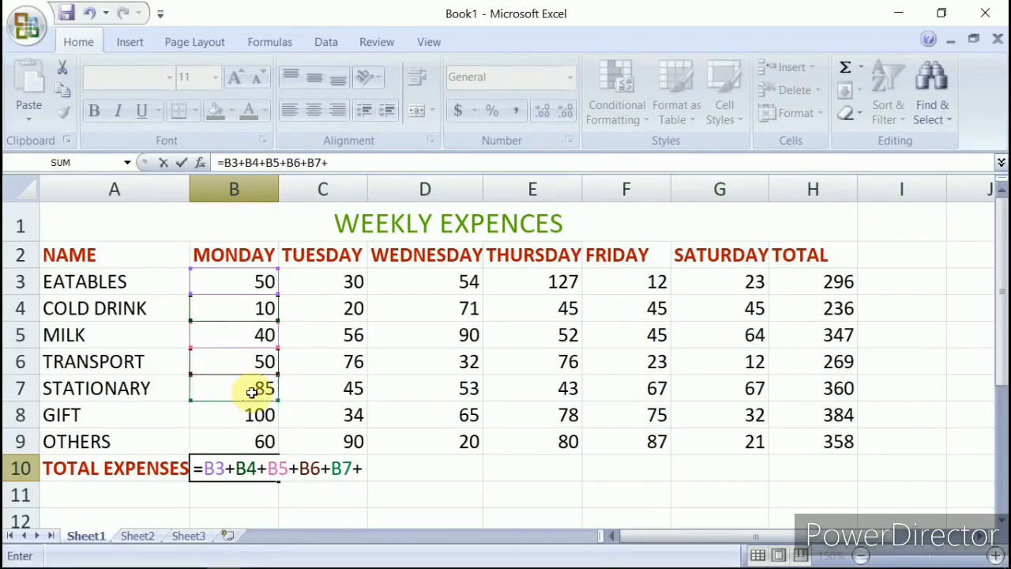
{"action": "left_click", "coordinate": [236, 415]}
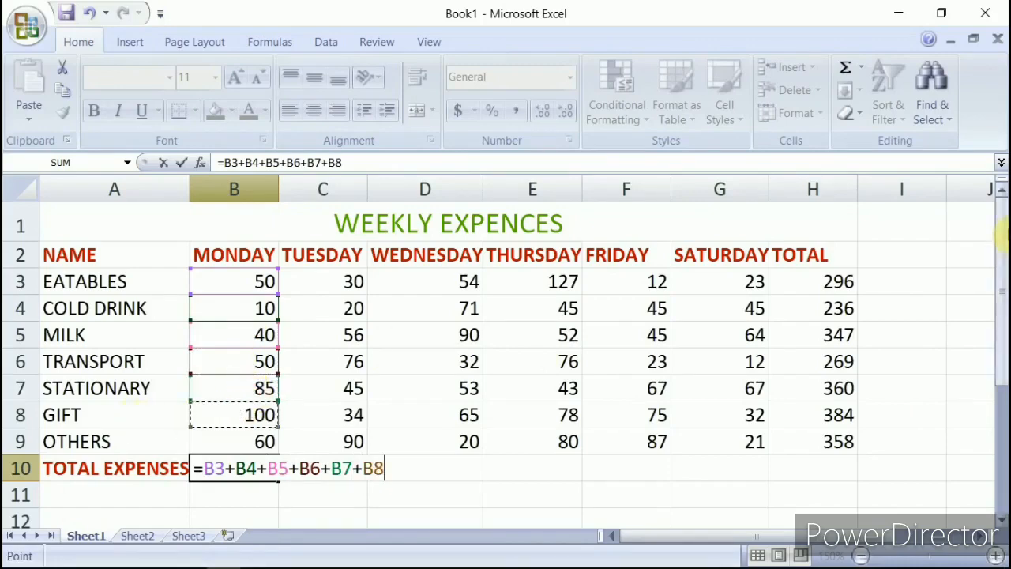
{"action": "type", "text": "+"}
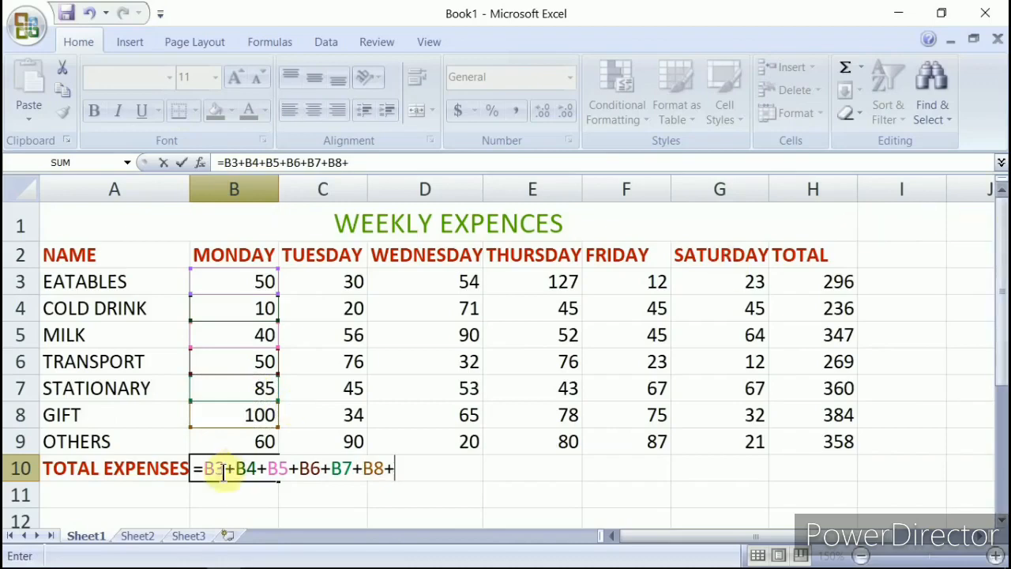
{"action": "left_click", "coordinate": [230, 442]}
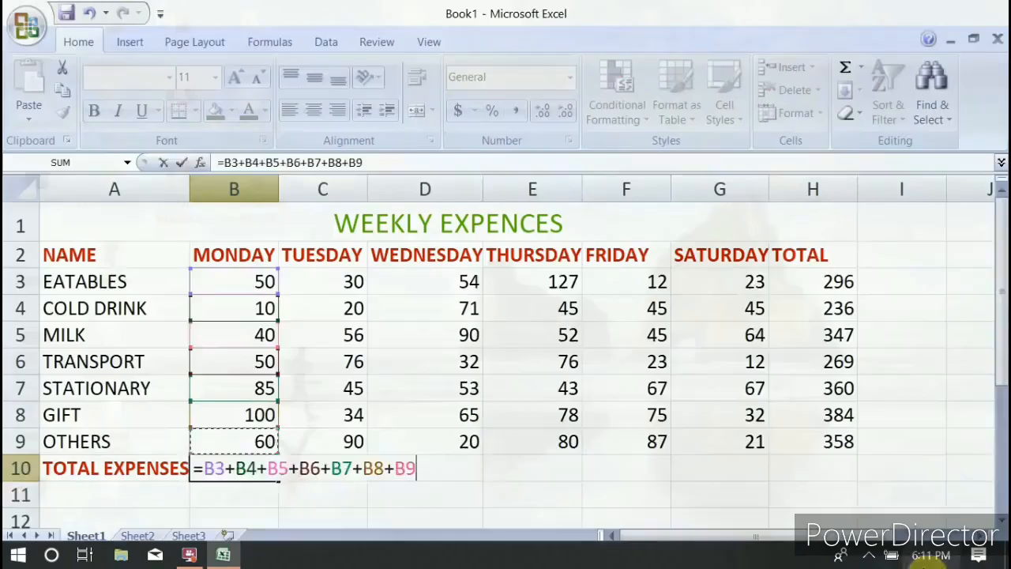
{"action": "key", "text": "Return"}
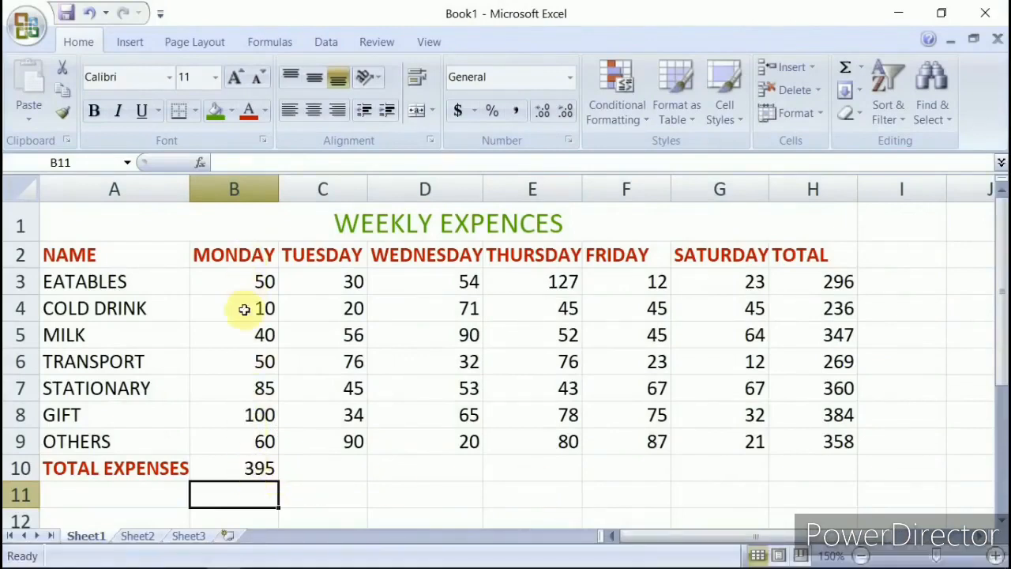
Fill the addition formula from B10 across to G10 to total every day's expenses through Saturday.
{"action": "left_click", "coordinate": [225, 467]}
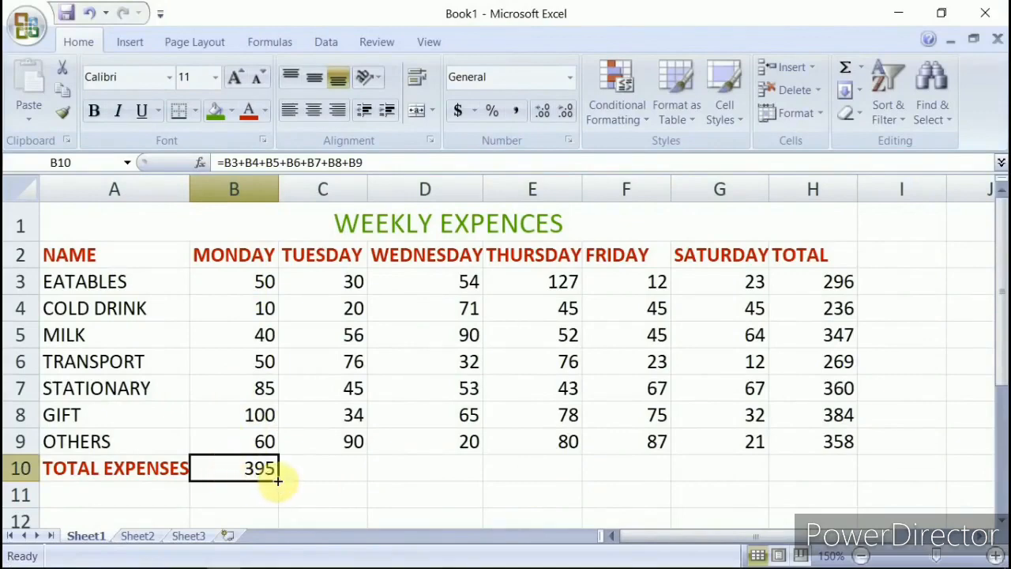
{"action": "left_click_drag", "start_coordinate": [277, 478], "coordinate": [734, 477]}
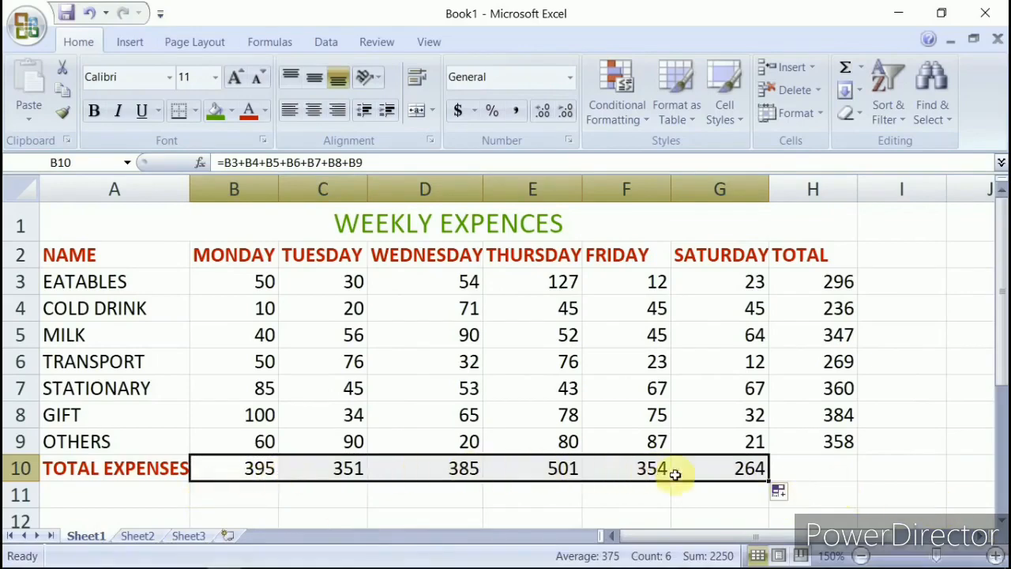
Enter the formula =SUM(B10:G10) in cell H10 to total the week's expenses.
{"action": "left_click", "coordinate": [804, 468]}
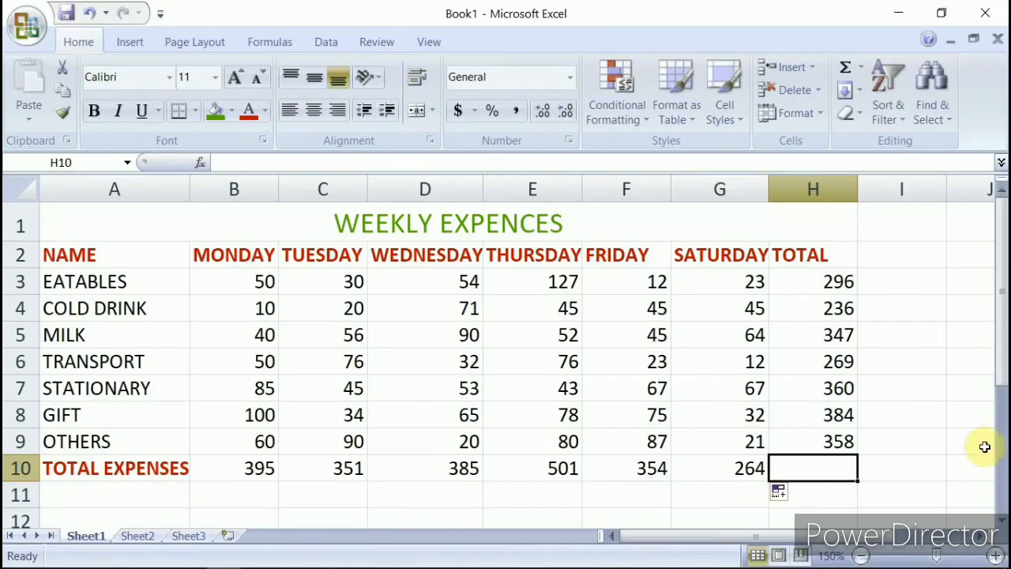
{"action": "type", "text": "=S"}
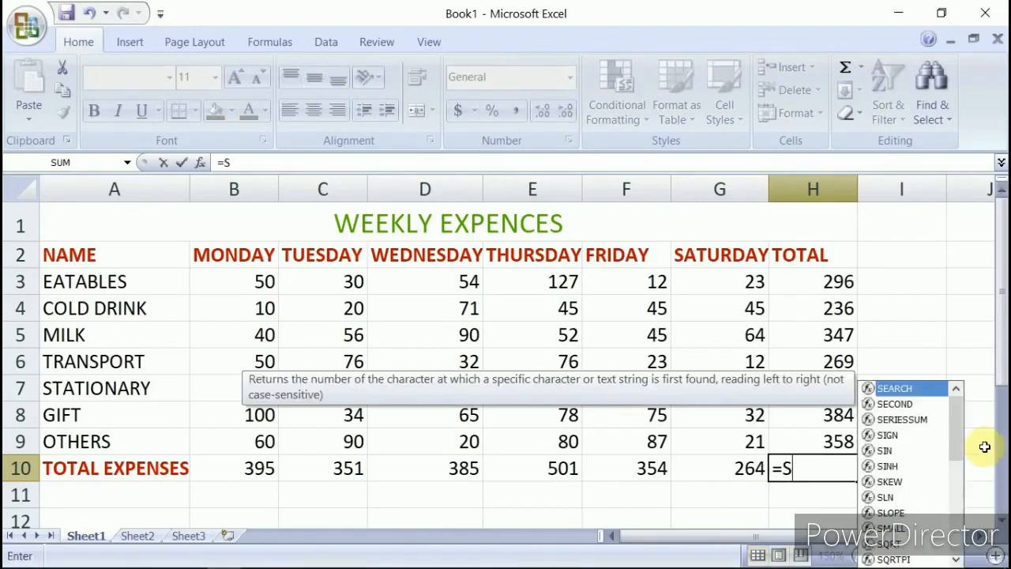
{"action": "type", "text": "UM"}
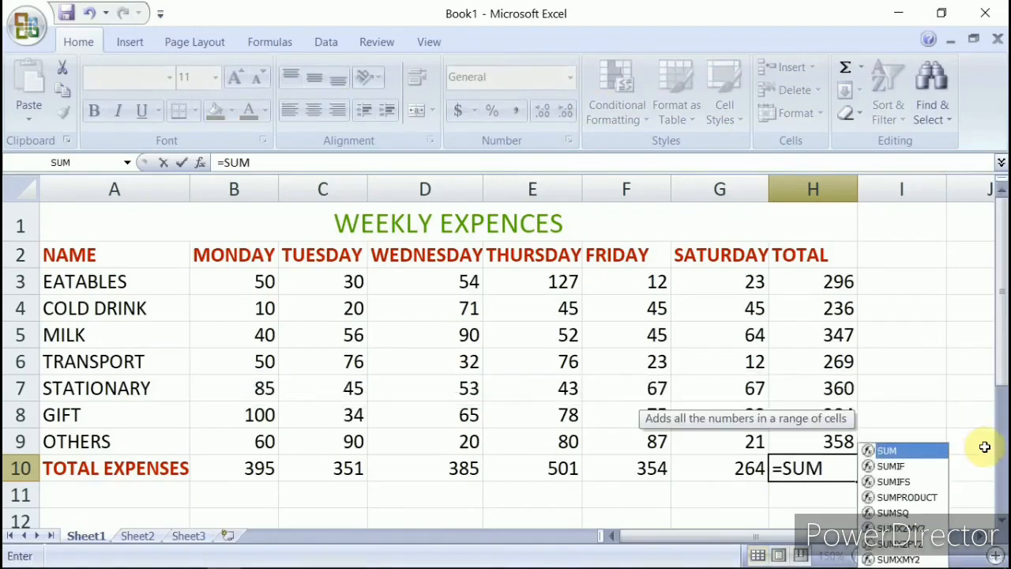
{"action": "type", "text": "("}
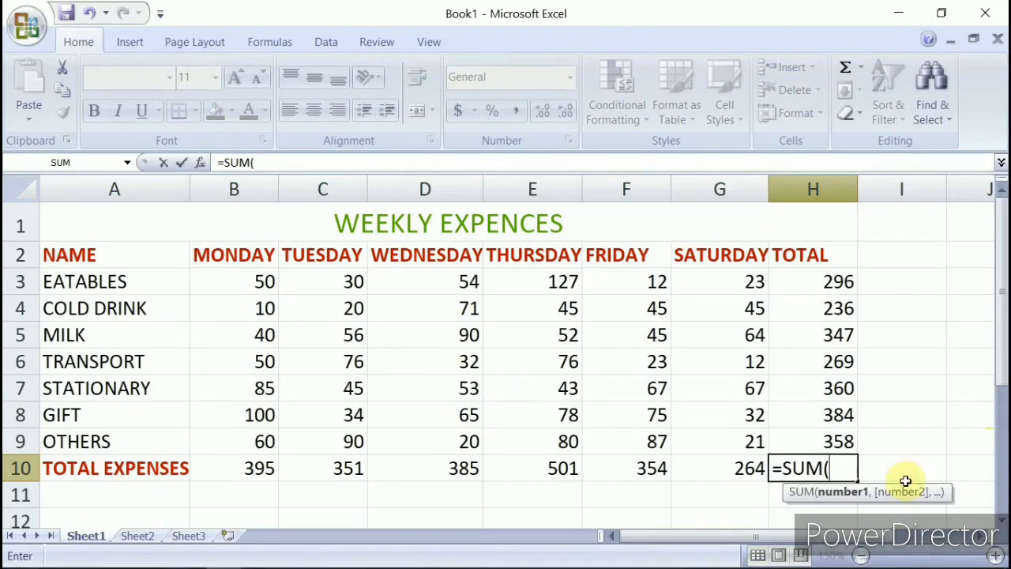
{"action": "left_click", "coordinate": [235, 472]}
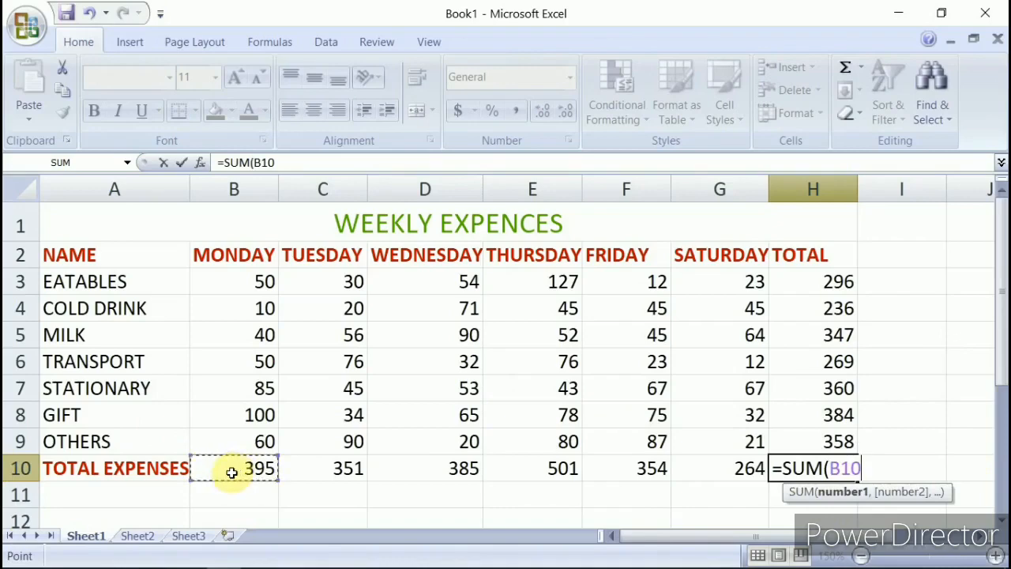
{"action": "key", "text": "F8"}
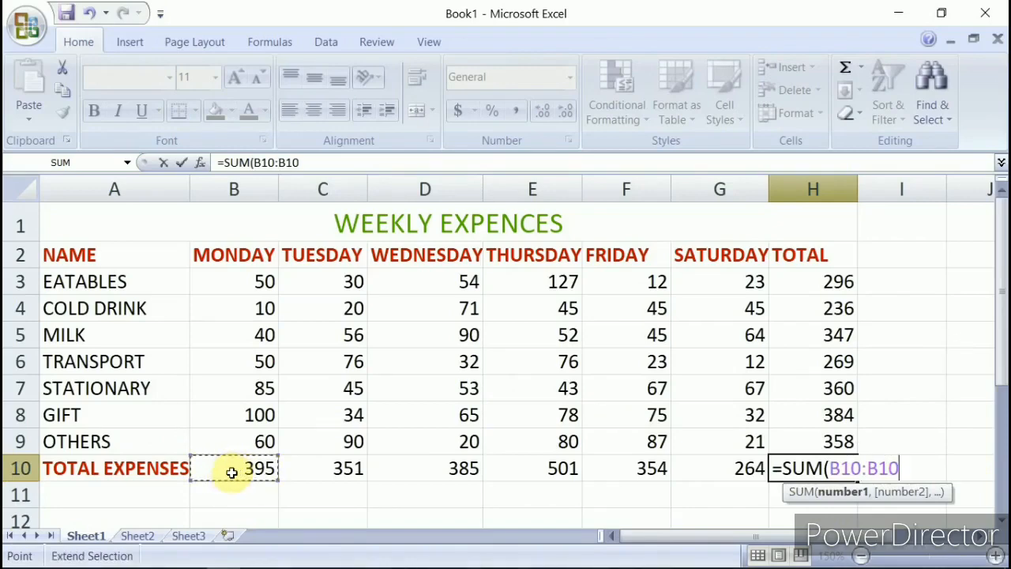
{"action": "key", "text": "BackSpace"}
{"action": "key", "text": "BackSpace"}
{"action": "key", "text": "BackSpace"}
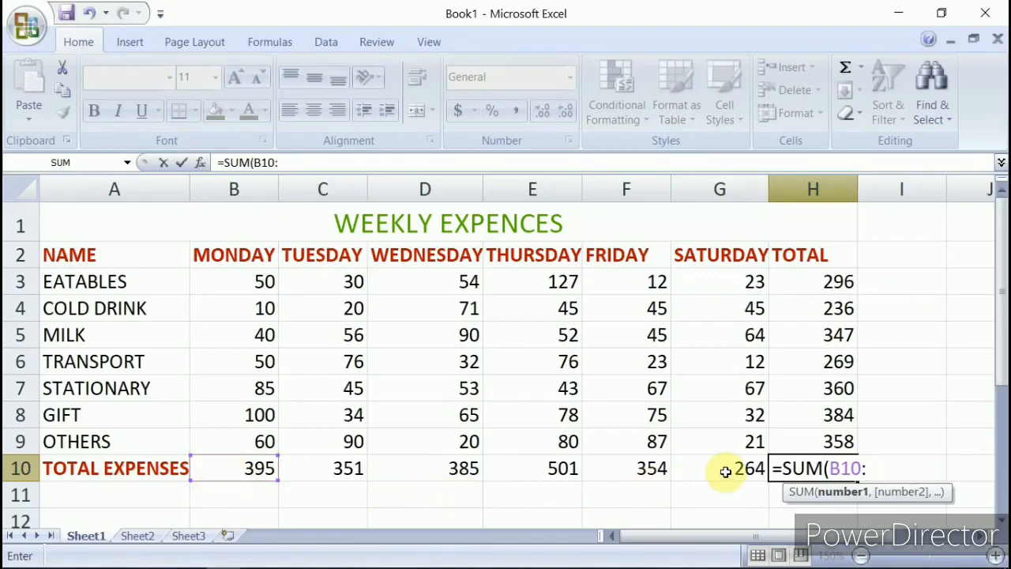
{"action": "type", "text": "G10"}
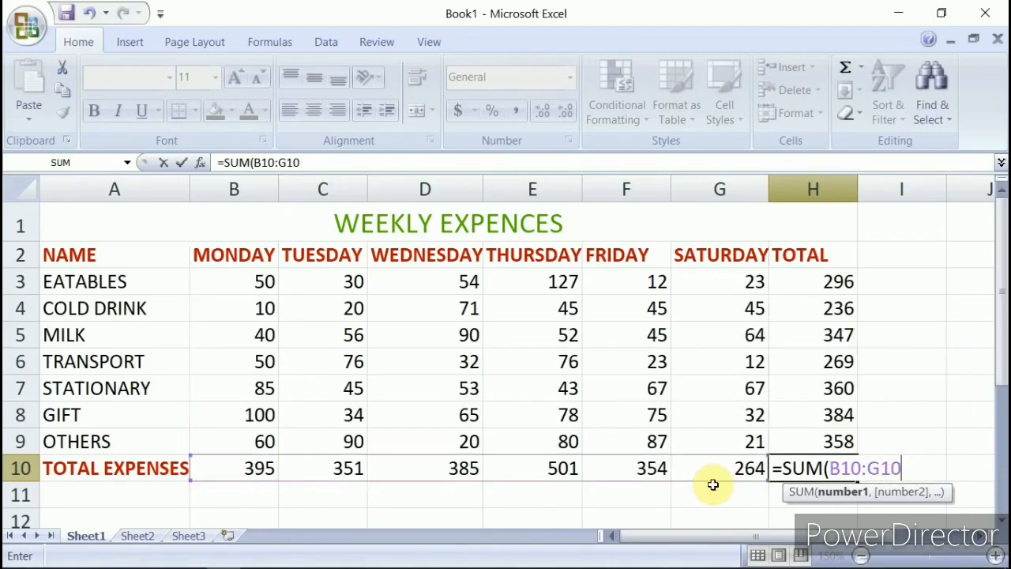
{"action": "type", "text": ")"}
{"action": "key", "text": "Return"}
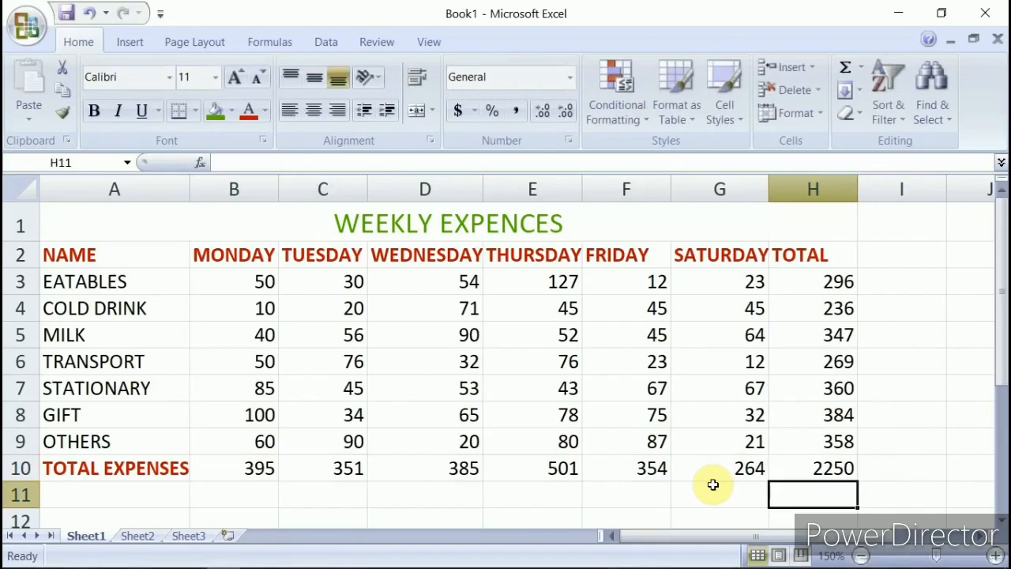
{"action": "mouse_move", "coordinate": [441, 566]}
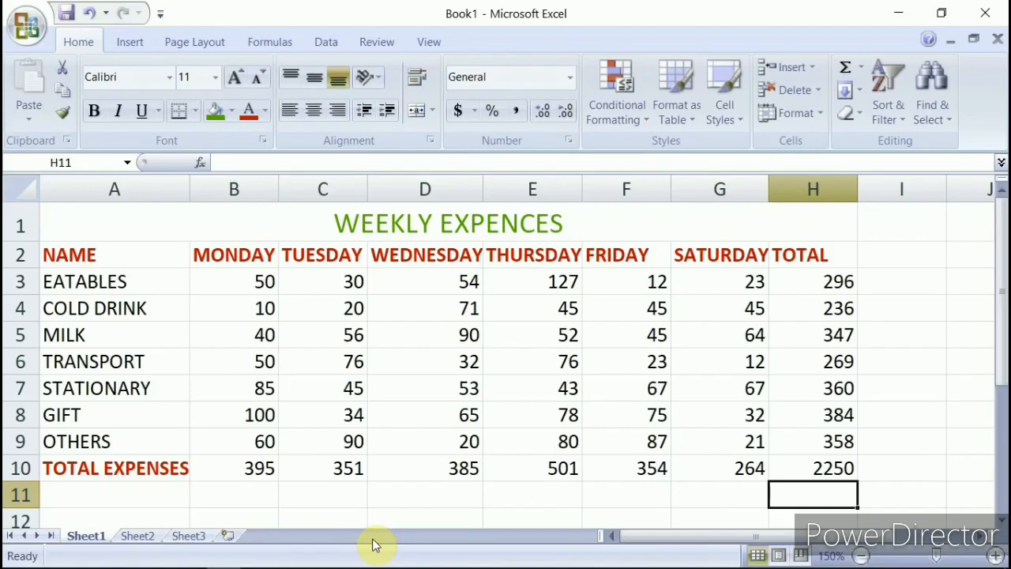
{"action": "mouse_move", "coordinate": [347, 564]}
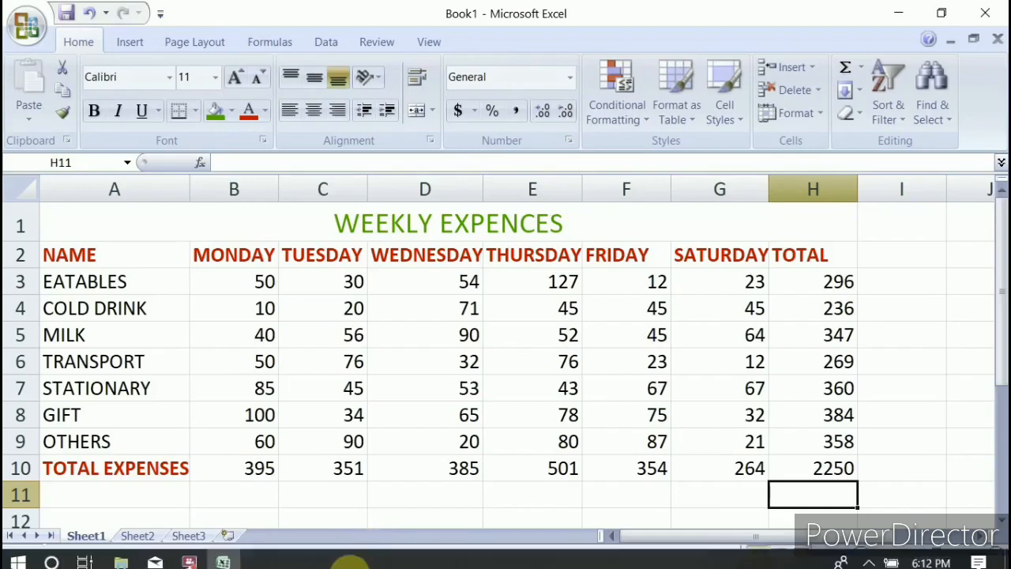